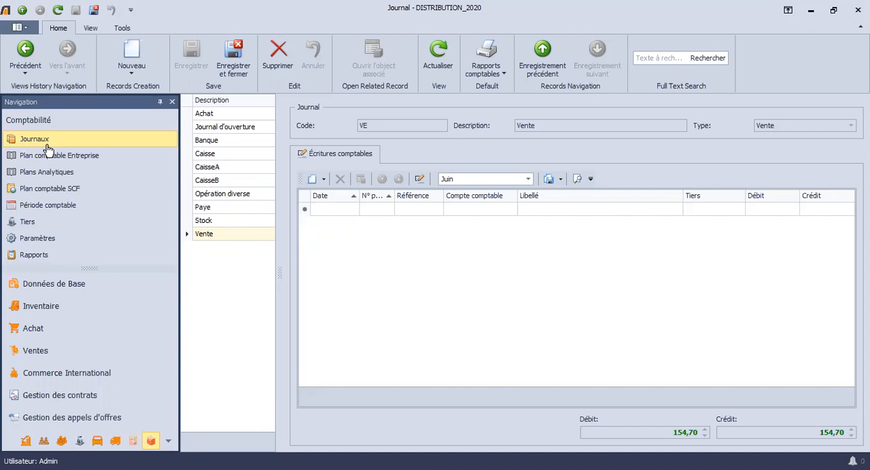
Step: In the company chart of accounts, name new account 411300 "Clients douteux" and assign it to central account 411
left_click(49, 154)
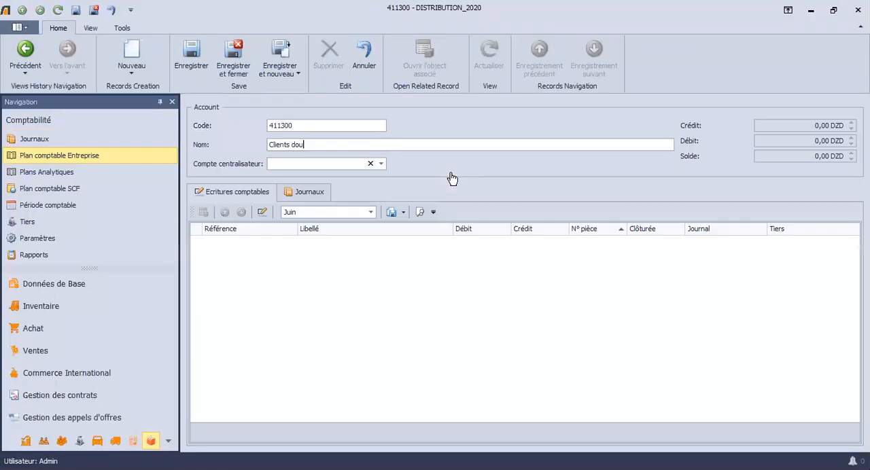
type("te")
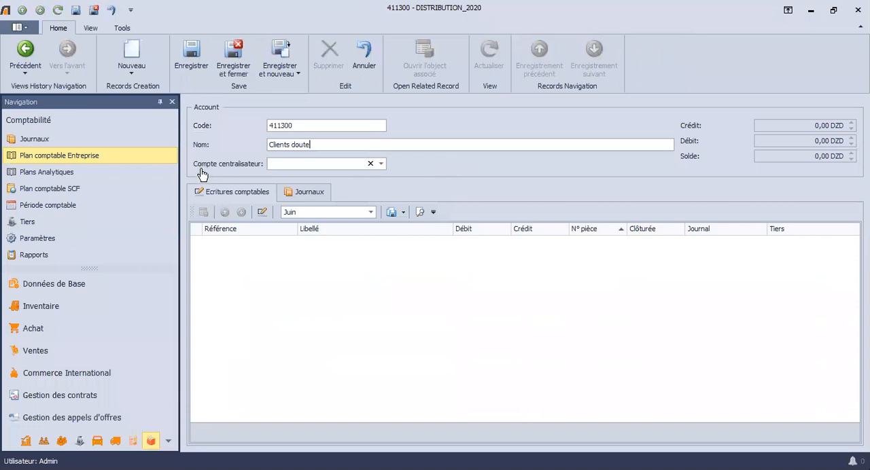
type("ux")
key("Tab")
type("4")
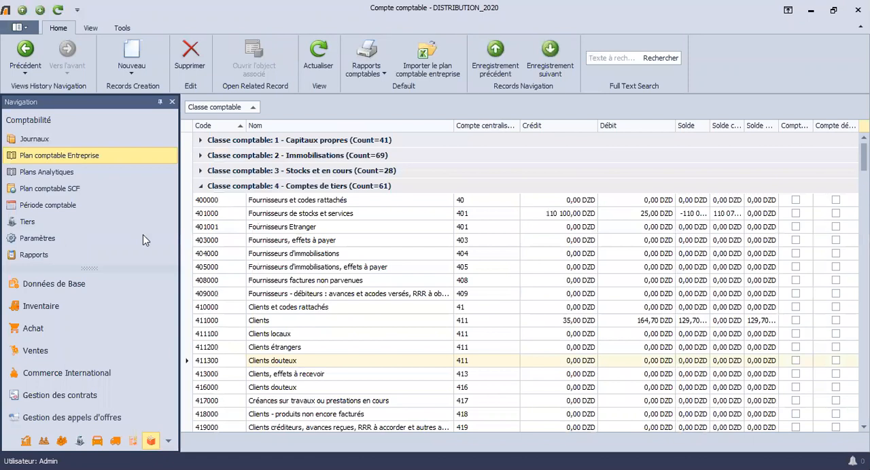
Step: View the Structure analytical plan's designation and its Web account
key("Left")
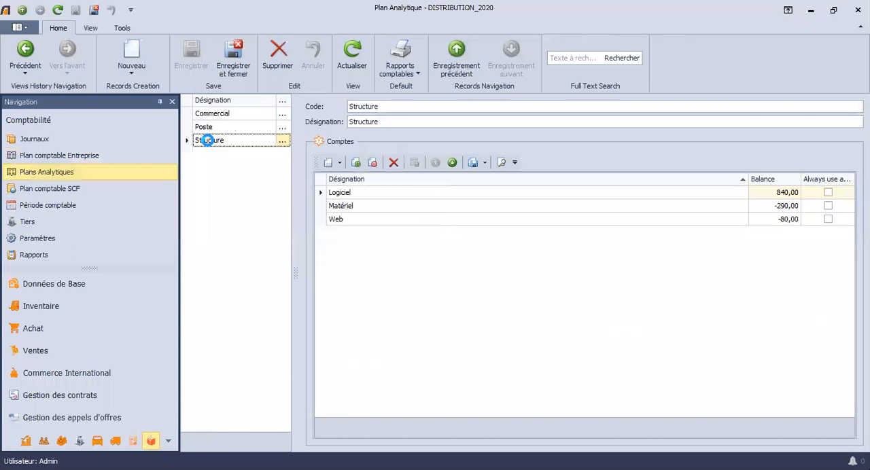
left_click(360, 219)
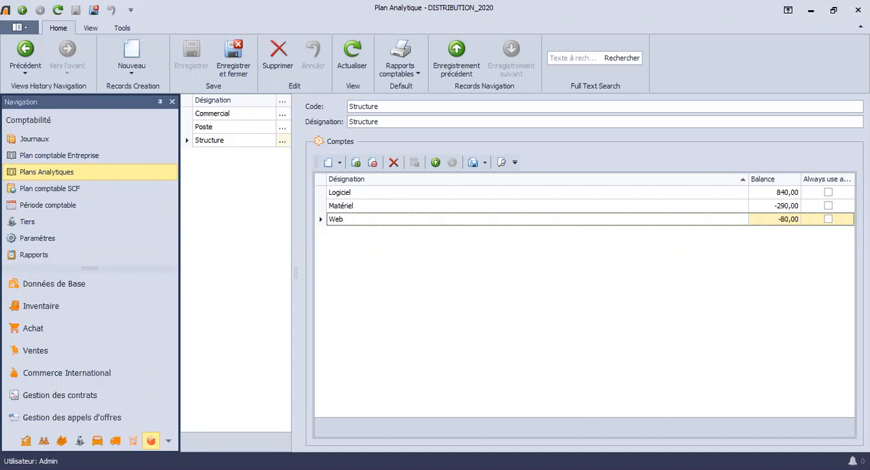
left_click(392, 121)
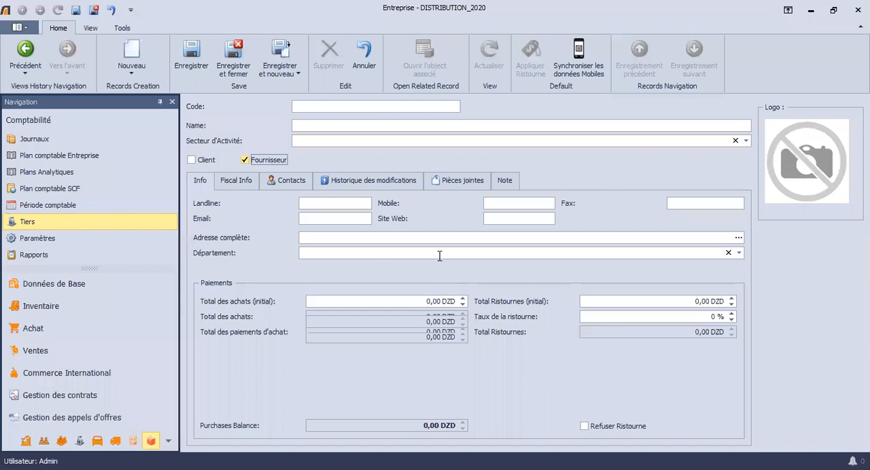
Step: Clear the Fournisseur option on the new third-party record and discard the record without saving
key("space")
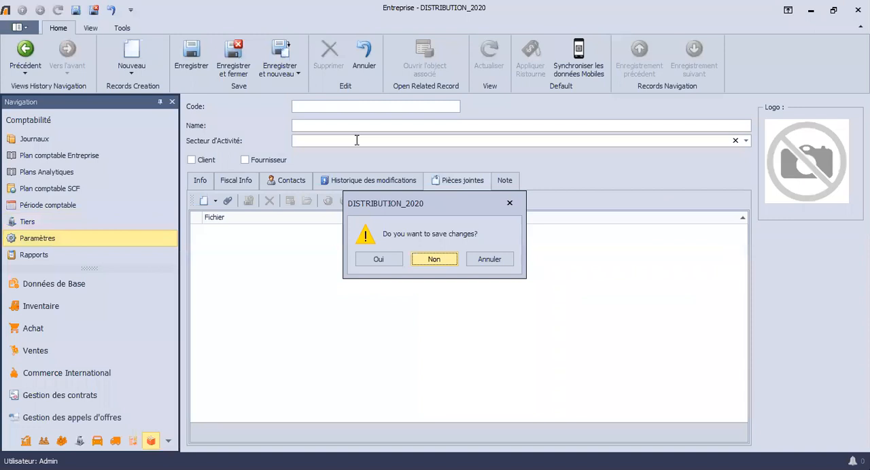
key("Return")
Step: In the accounting settings, set piece numbering to Par Journal and clear the default day for accounting entries
left_click(388, 165)
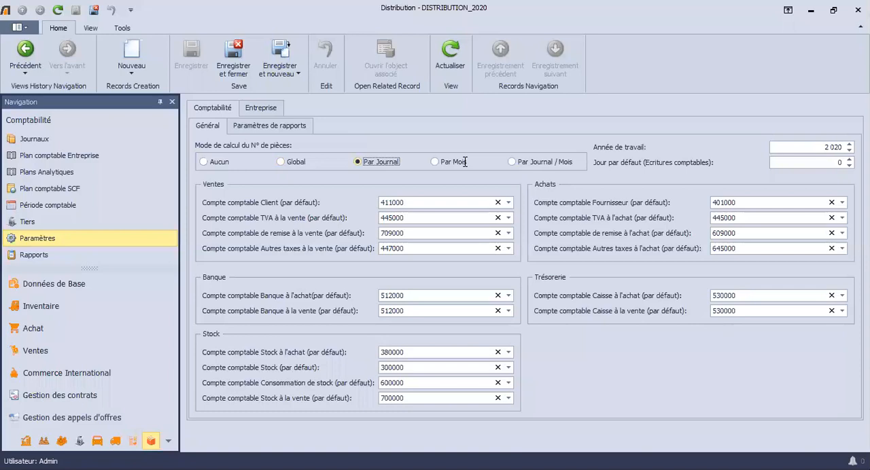
left_click(764, 162)
left_click(801, 164)
double_click(801, 164)
key("BackSpace")
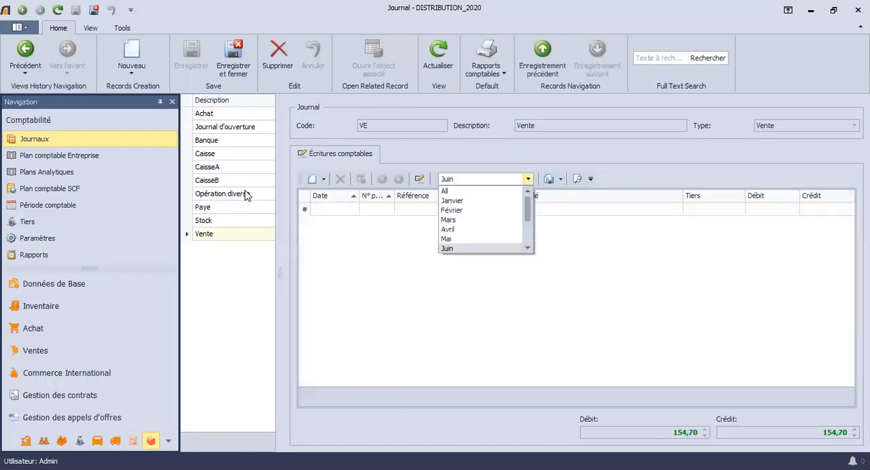
Step: Filter the Vente journal's accounting entries to the month of Juin
left_click(456, 247)
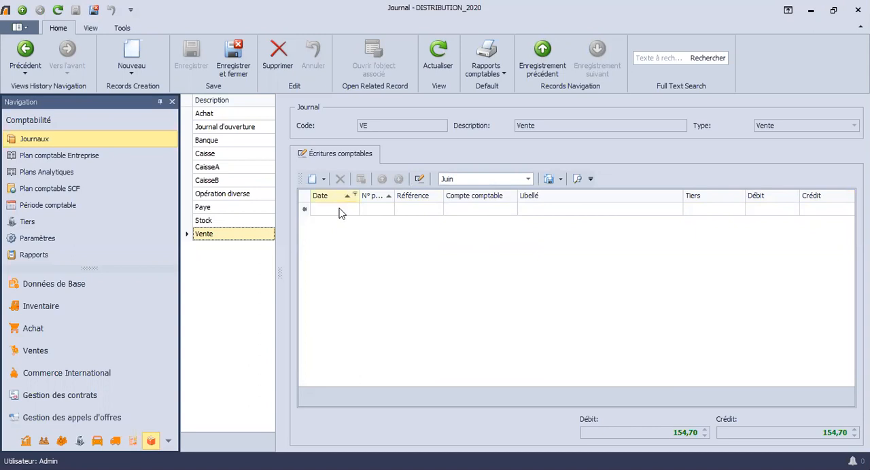
left_click(393, 199)
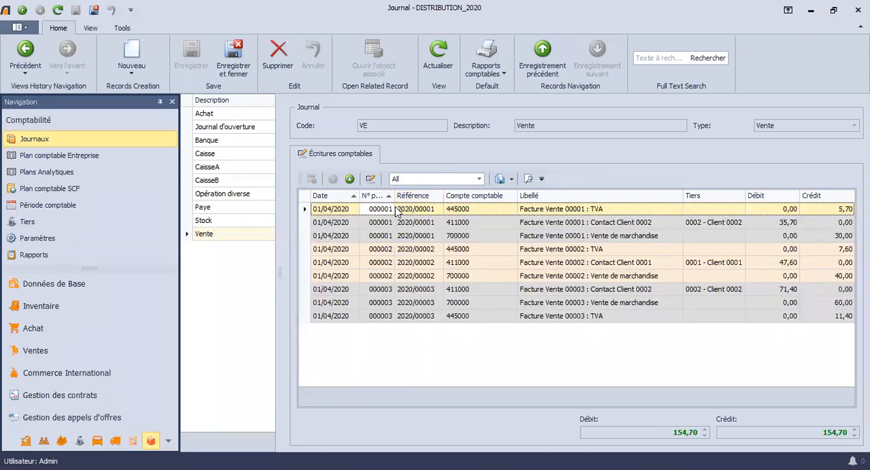
left_click(443, 180)
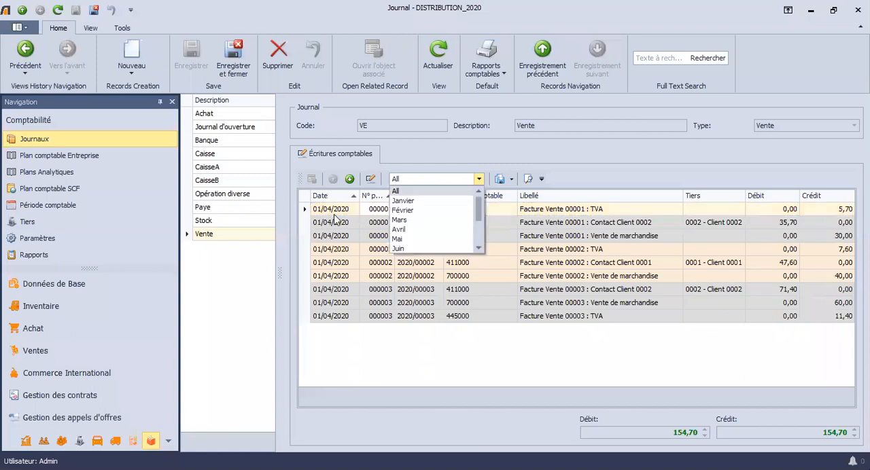
left_click(431, 249)
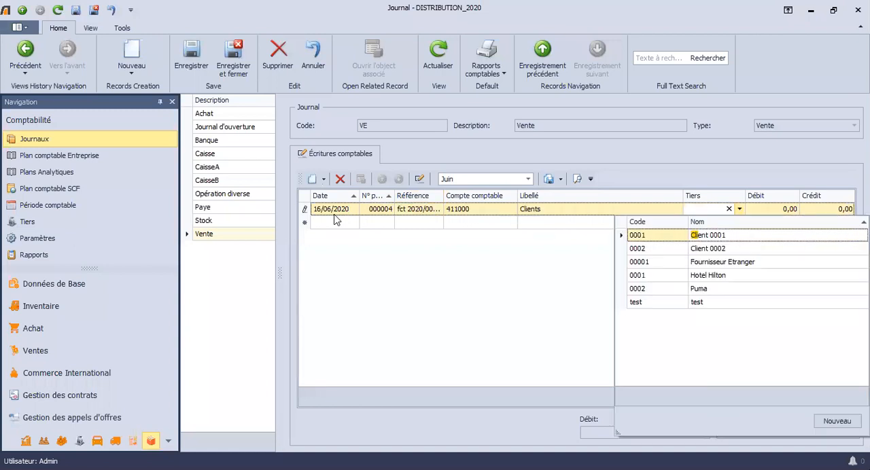
Step: Assign third party Client 0001 to the 411000 entry line, enter a debit of 10000 and validate the line
key("Return")
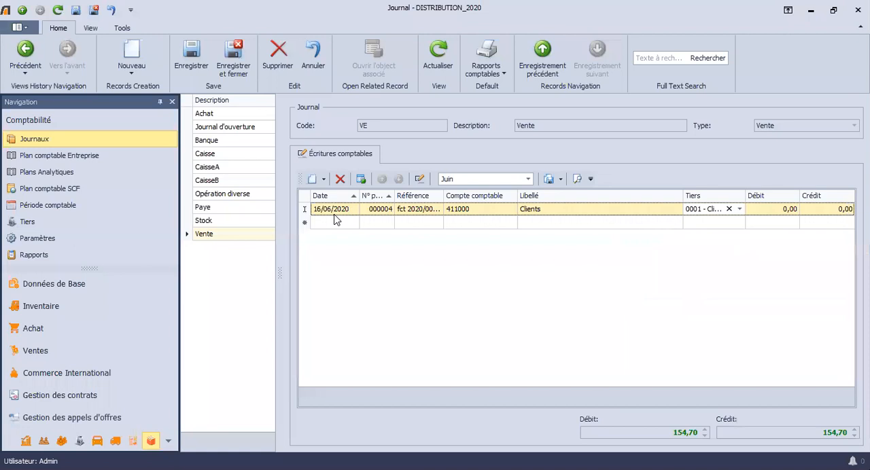
key("Tab")
type("10000")
key("Tab")
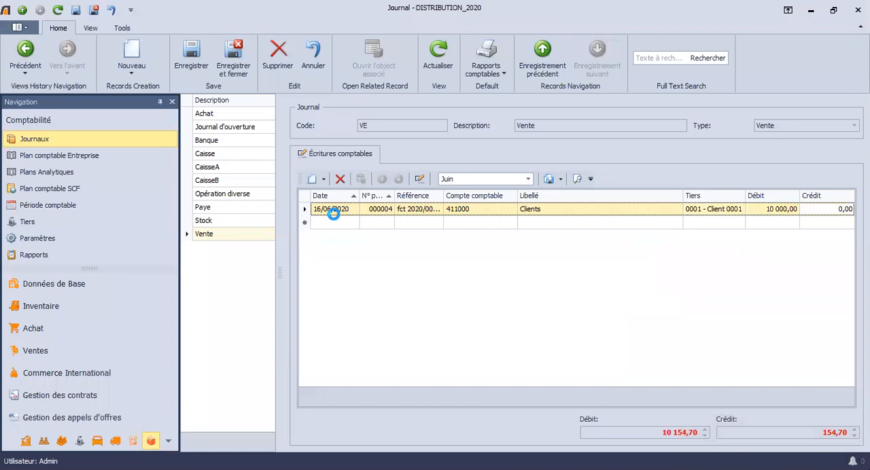
key("Return")
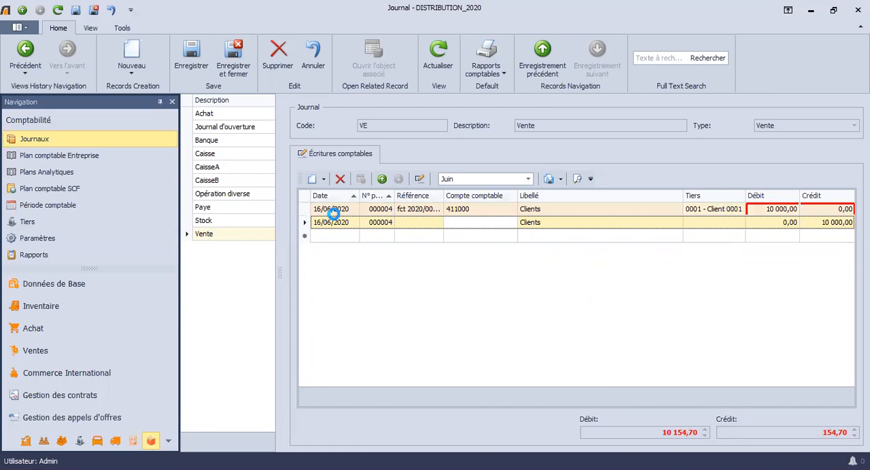
Step: Look up account 380000 as the accounting account for the second line of the sales entry
type("380000")
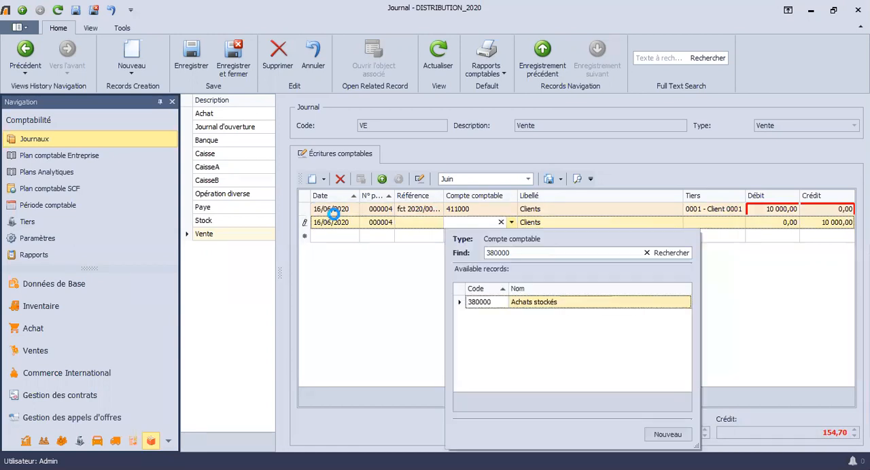
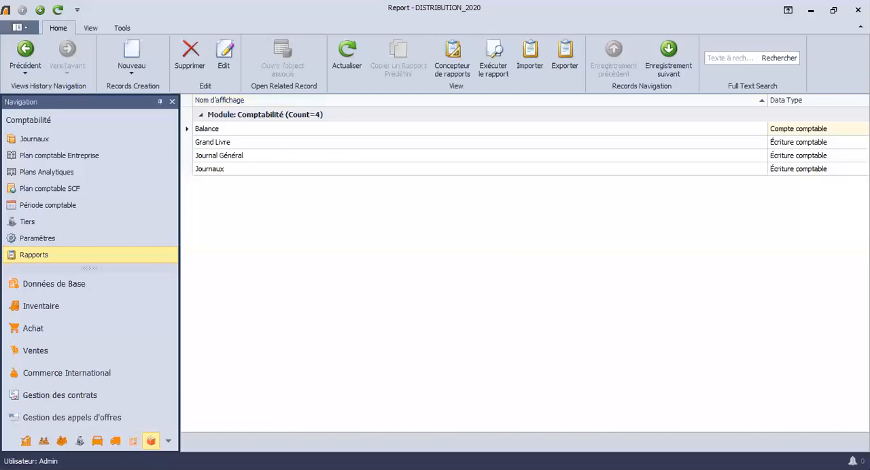
Step: Open the accounting module's analytical plans (Plans Analytiques) to view the Commercial plan and its accounts
left_click(47, 172)
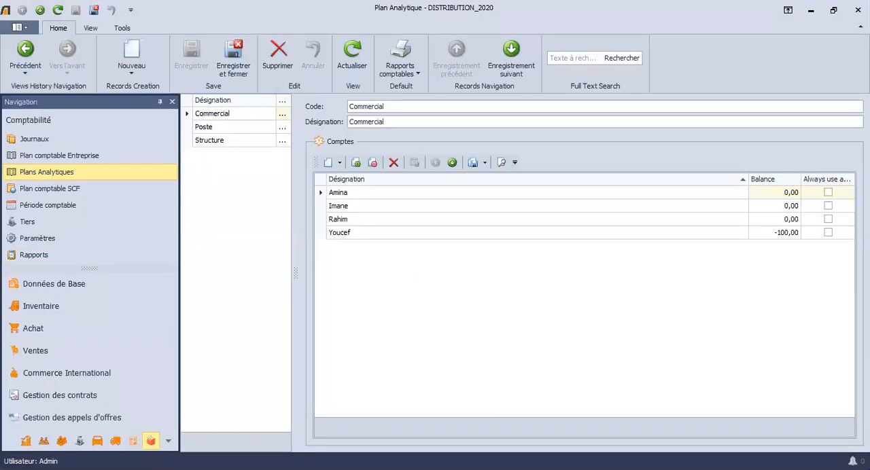
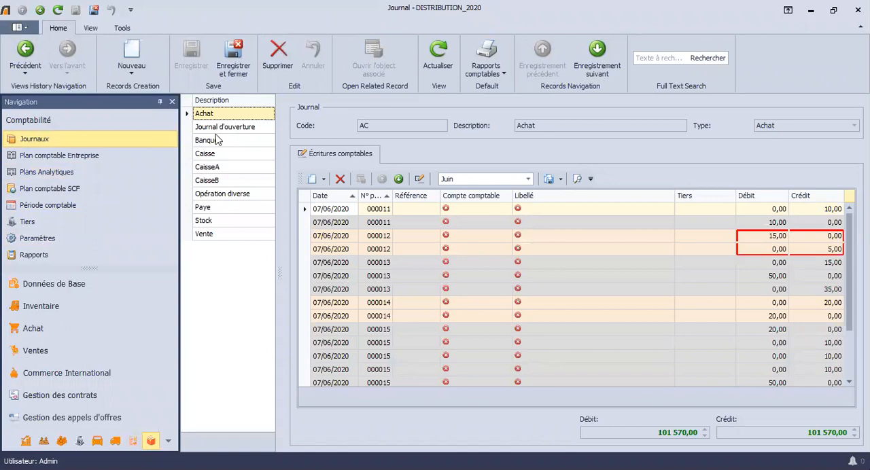
Step: View the Banque, Caisse and CaisseA journals and look through the available journal types for CaisseA without changing its type
left_click(216, 141)
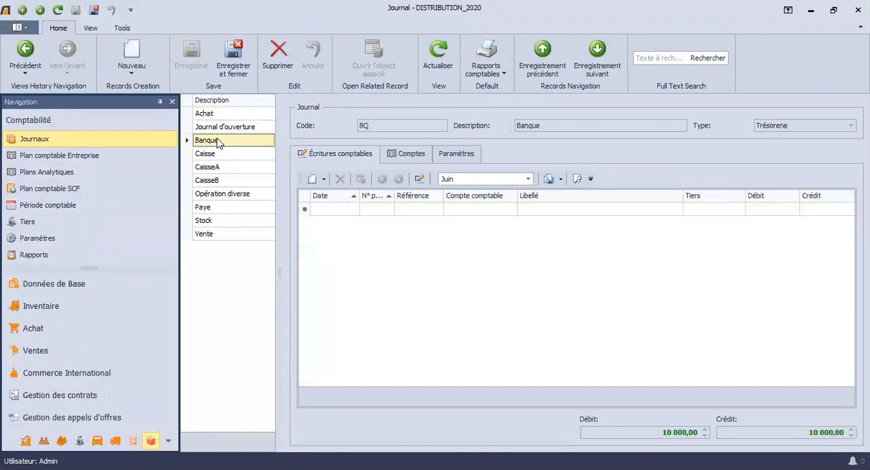
left_click(192, 154)
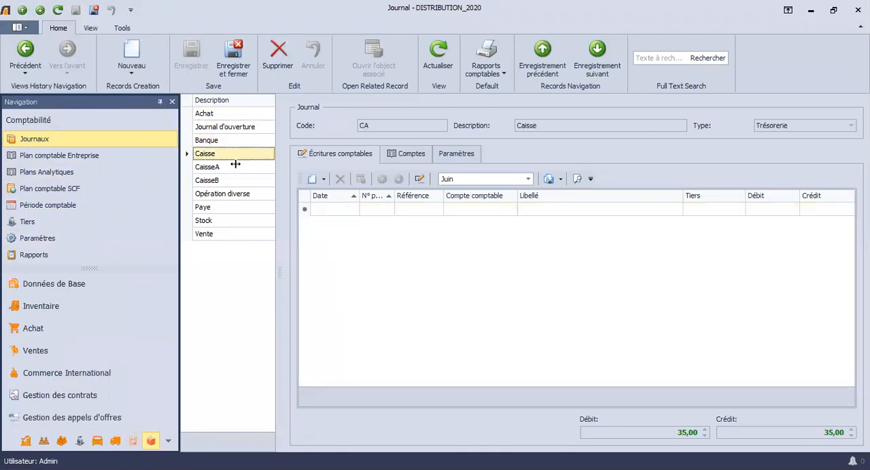
left_click(235, 163)
left_click(772, 126)
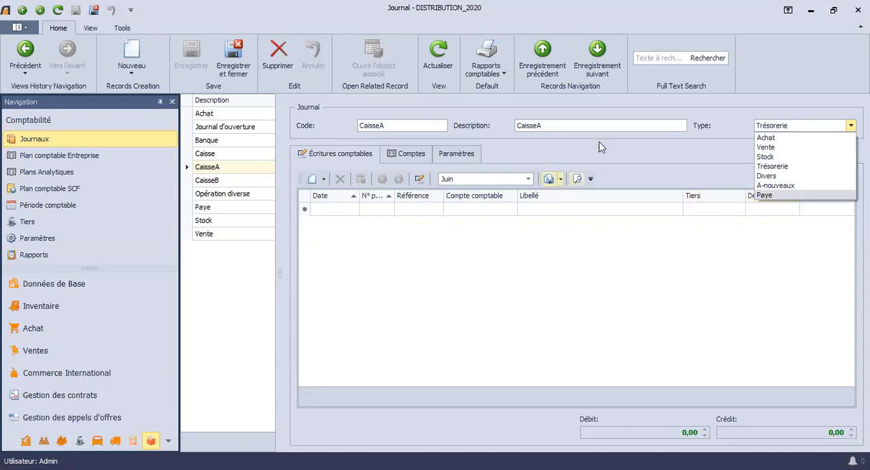
key("Up")
key("Up")
key("Up")
key("Up")
key("Up")
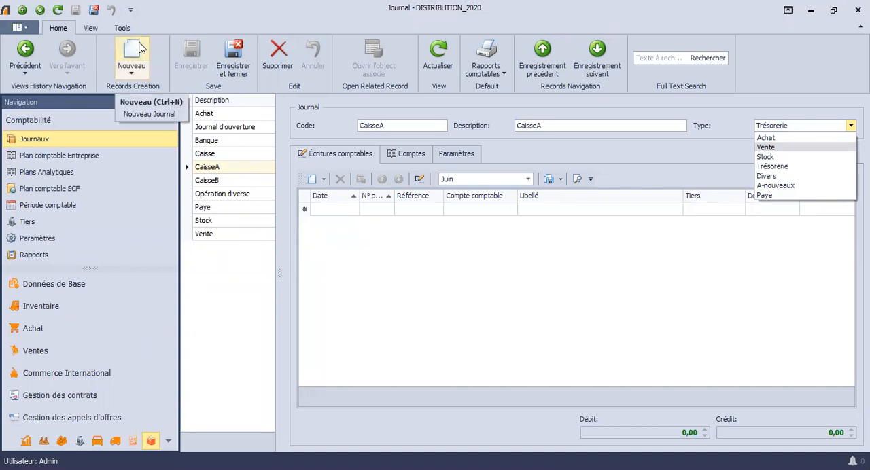
key("Escape")
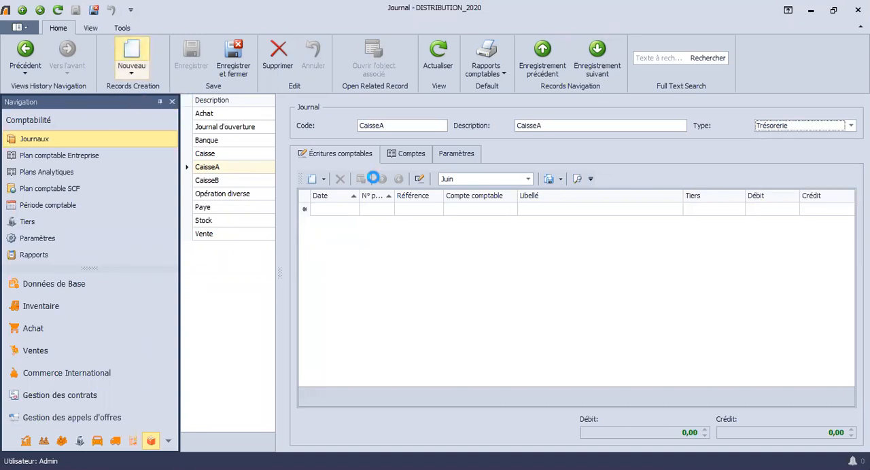
Step: Start a new journal of type Trésorerie, view its payment mode and direction parameters, and discard the draft
key("ctrl+n")
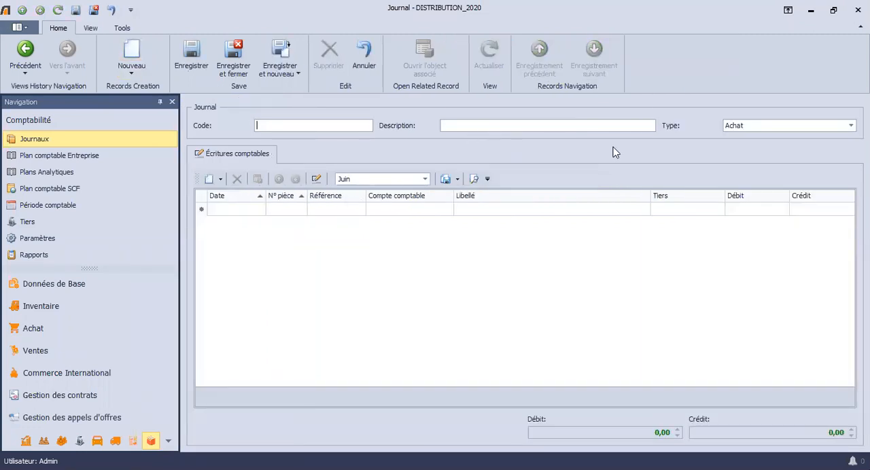
left_click(750, 129)
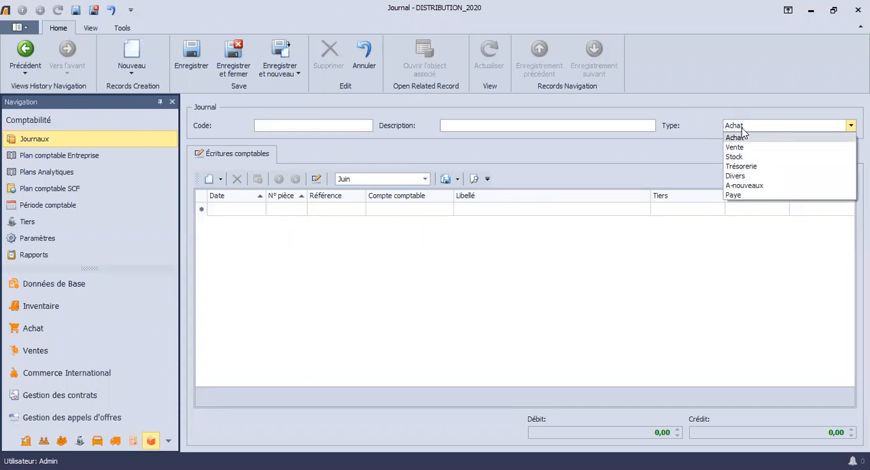
left_click(741, 129)
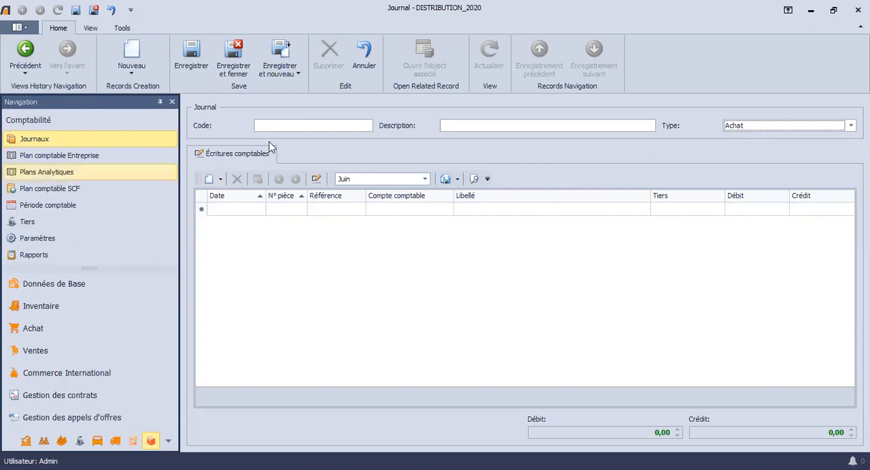
left_click(775, 130)
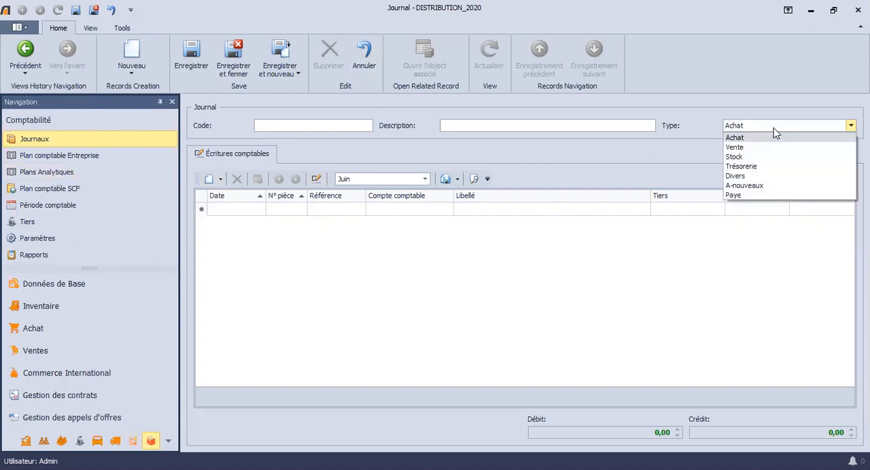
left_click(773, 166)
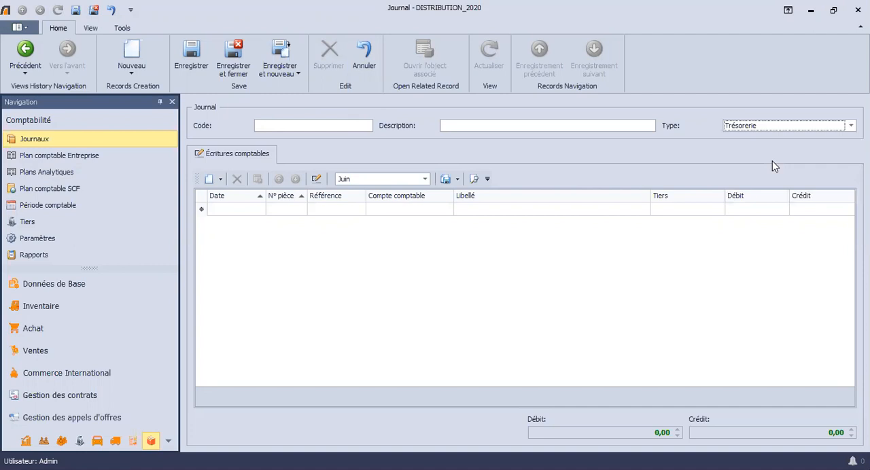
left_click(462, 126)
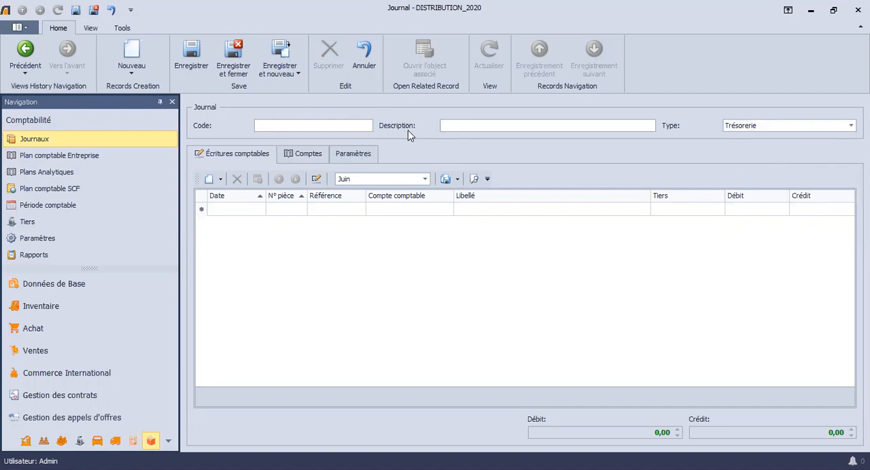
left_click(350, 155)
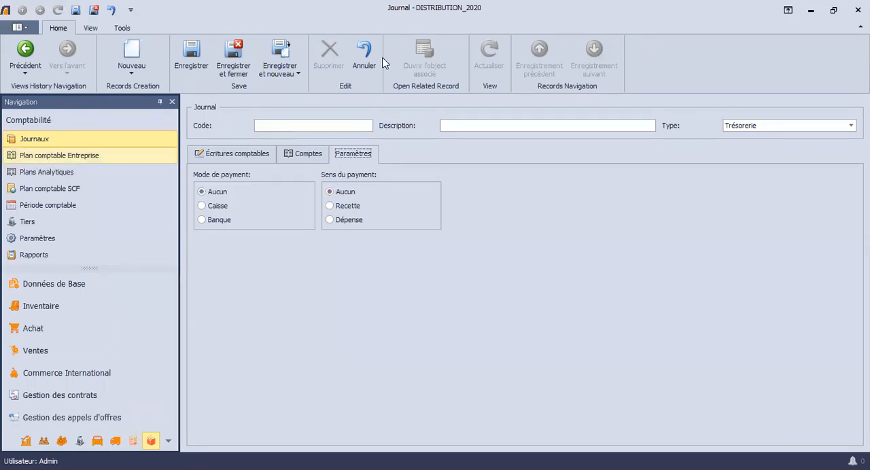
left_click(363, 68)
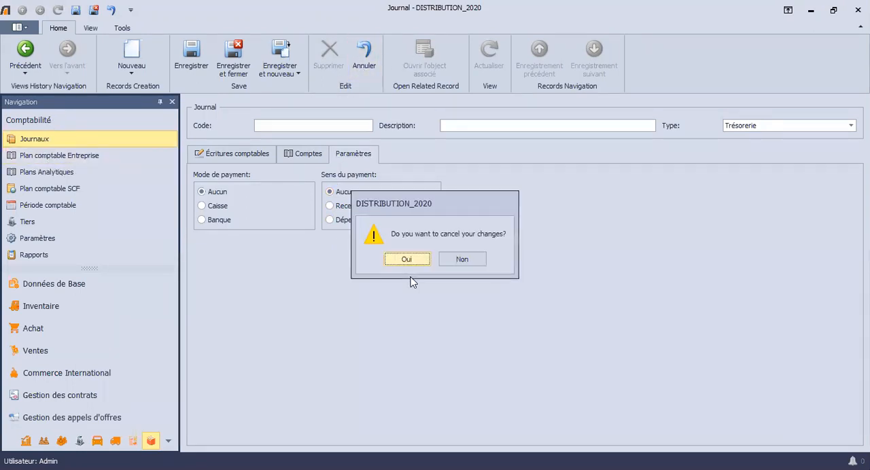
key("Return")
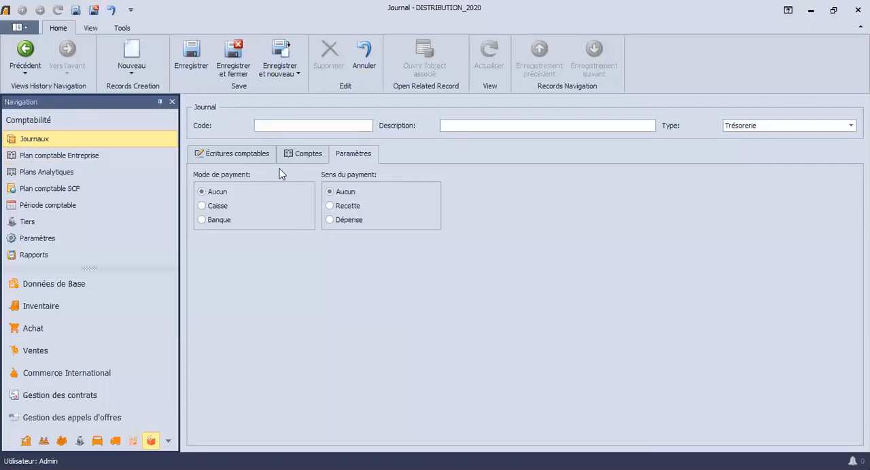
Step: Open the company chart of accounts (Plan comptable Entreprise) and collapse account classes 1 to 7 to show only their headings
left_click(87, 158)
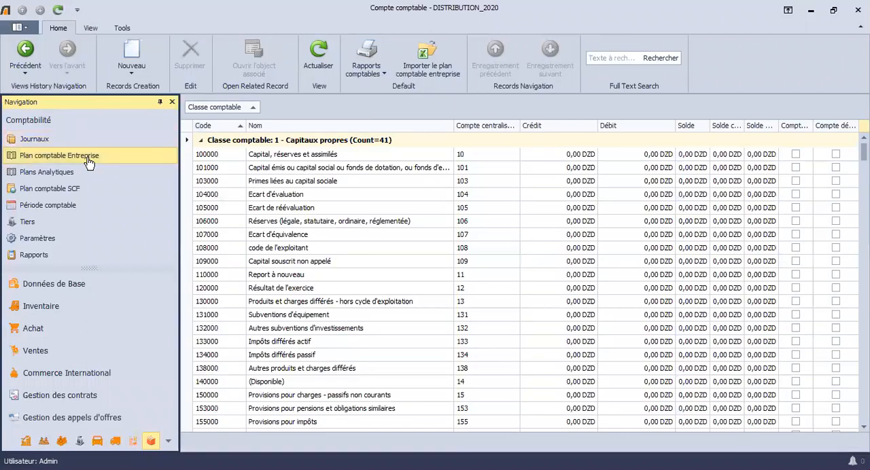
left_click(200, 140)
left_click(200, 155)
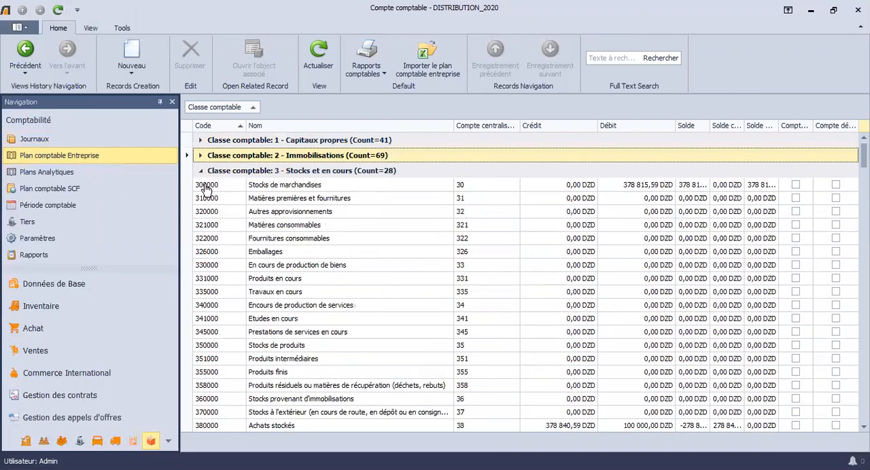
left_click(201, 171)
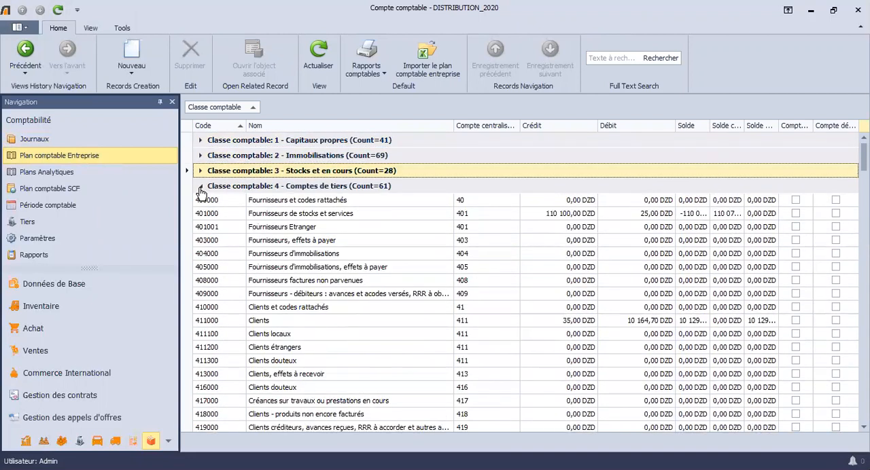
left_click(201, 186)
left_click(201, 201)
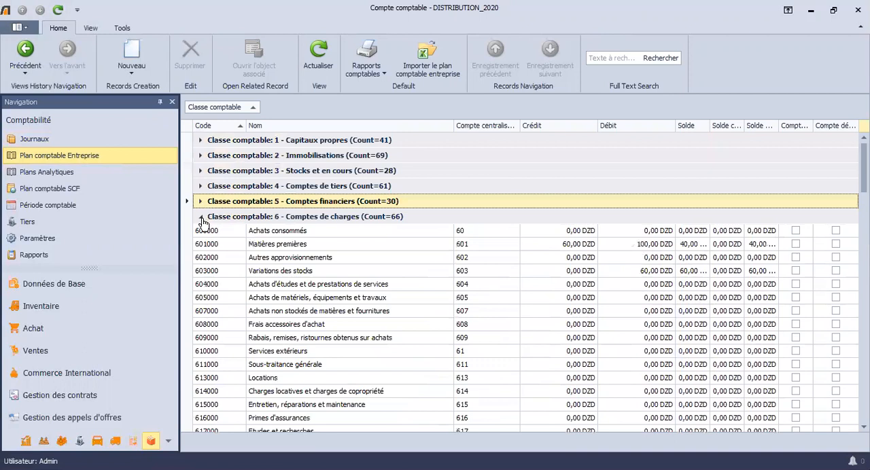
left_click(200, 217)
left_click(201, 232)
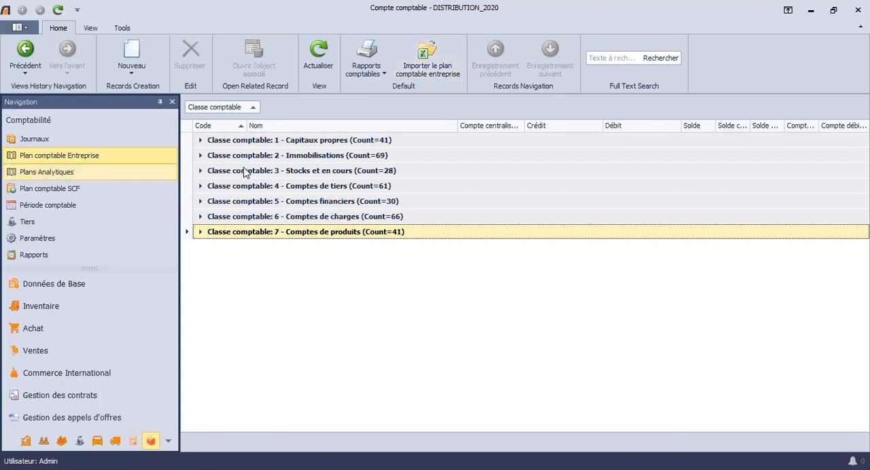
Step: View the Structure analytical plan and display the period-closing options for Janvier of journal AC
left_click(212, 141)
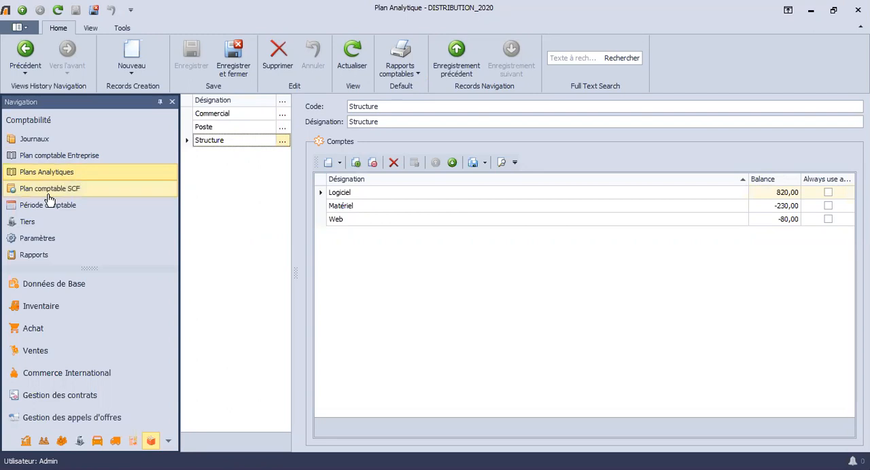
left_click(100, 211)
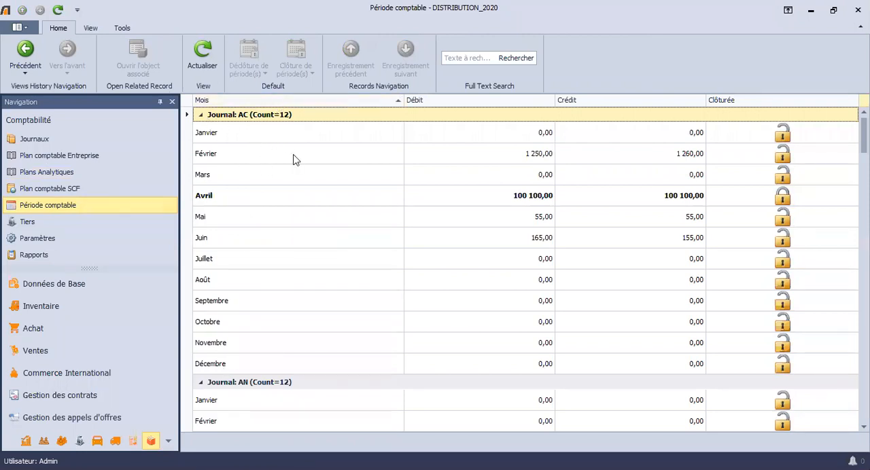
left_click(253, 134)
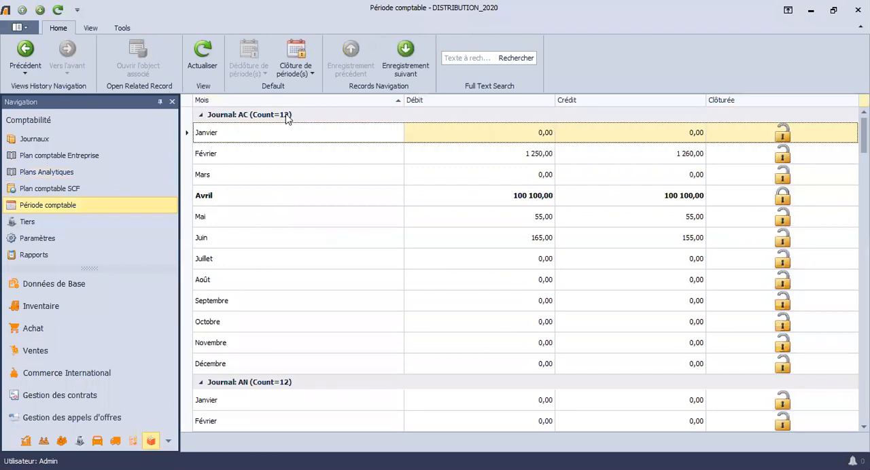
left_click(304, 73)
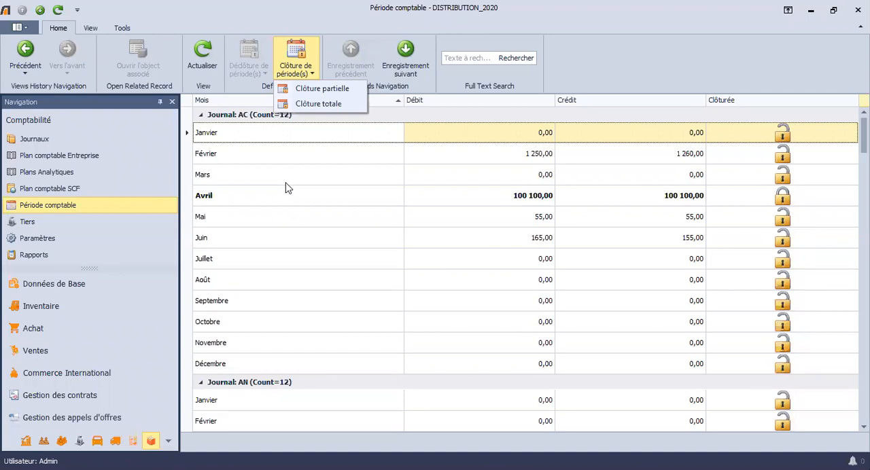
Step: Start a new third-party record under Tiers, and switch its Client and Fournisseur options on and back off
left_click(42, 226)
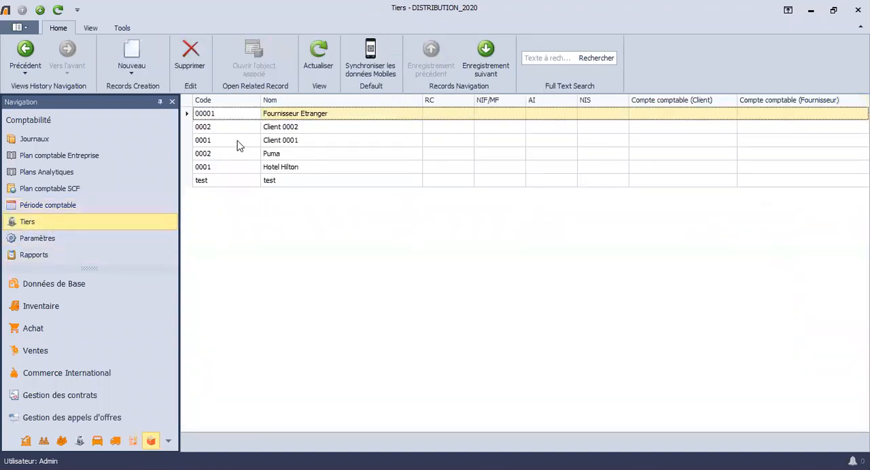
left_click(129, 54)
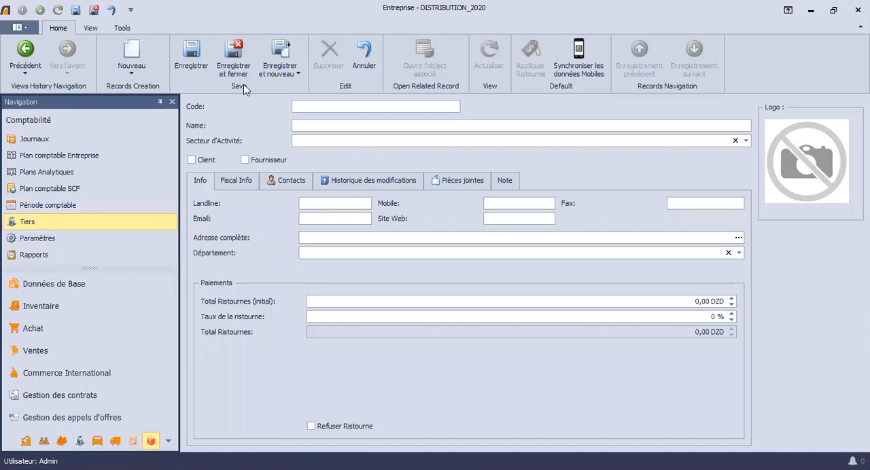
left_click(300, 109)
left_click(196, 163)
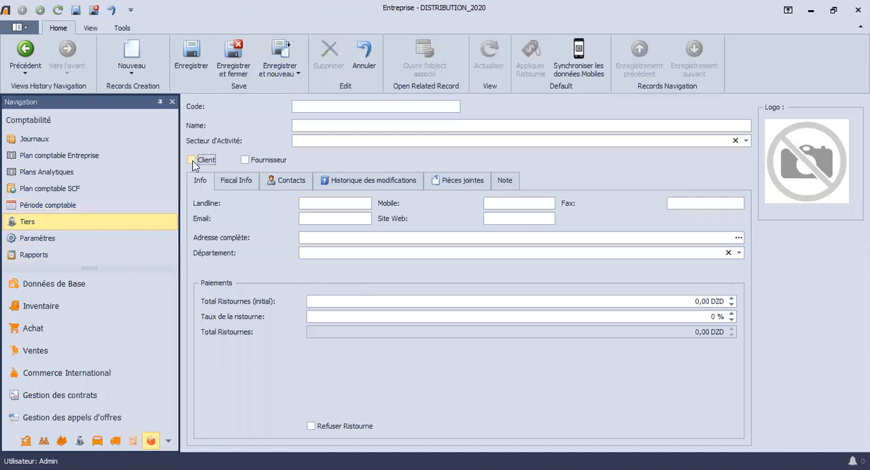
left_click(275, 163)
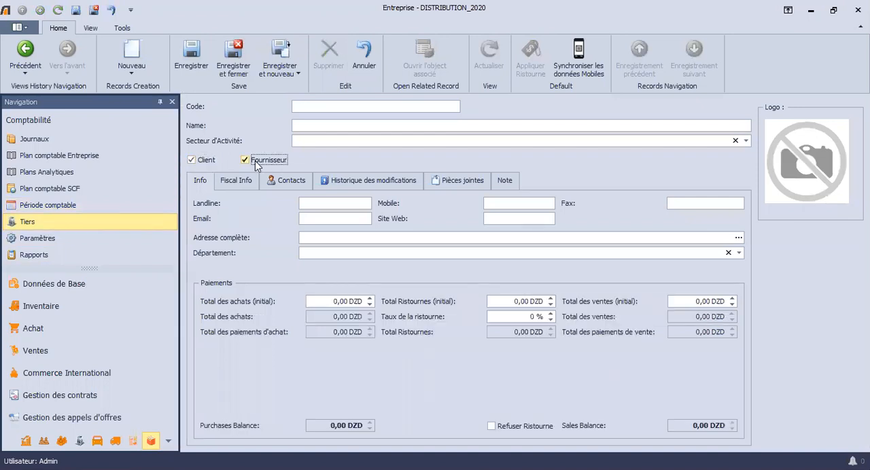
left_click(257, 165)
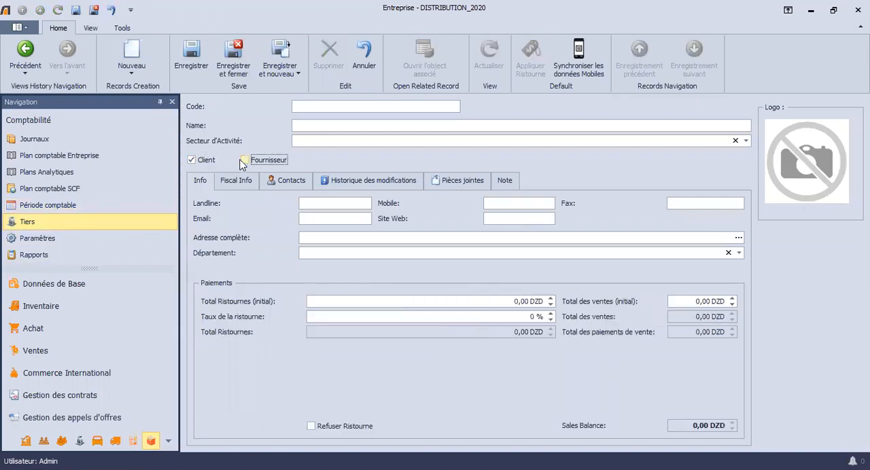
left_click(195, 162)
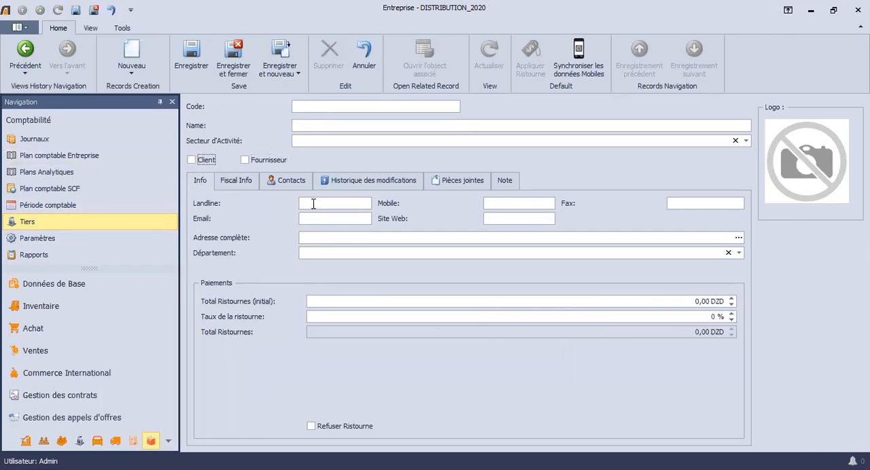
Step: Look through the Fiscal Info, Contacts and Pièces jointes sections of the new third-party record
left_click(229, 185)
left_click(271, 185)
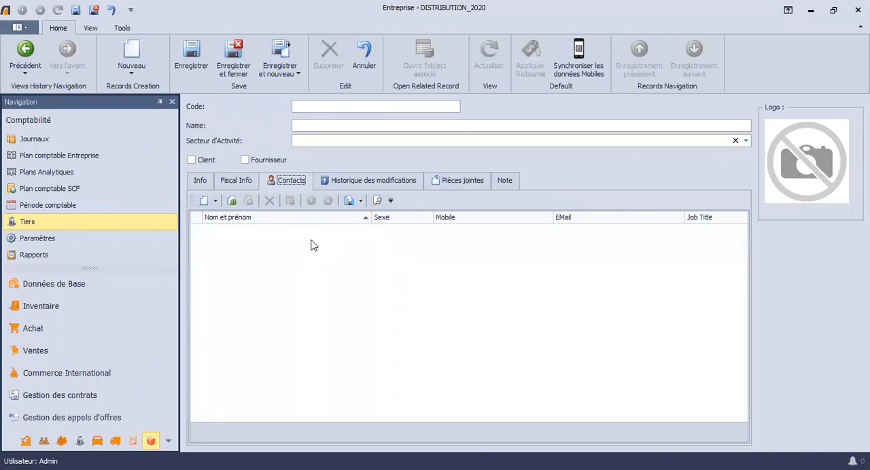
left_click(448, 182)
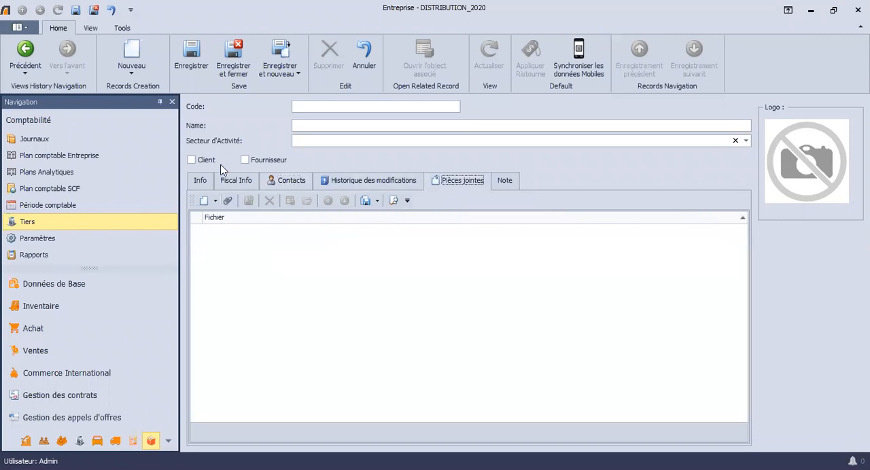
Step: Leave the draft third-party record for the accounting settings (Paramètres) and examine the Année de travail and Jour par défaut (Ecritures comptables) fields
left_click(62, 233)
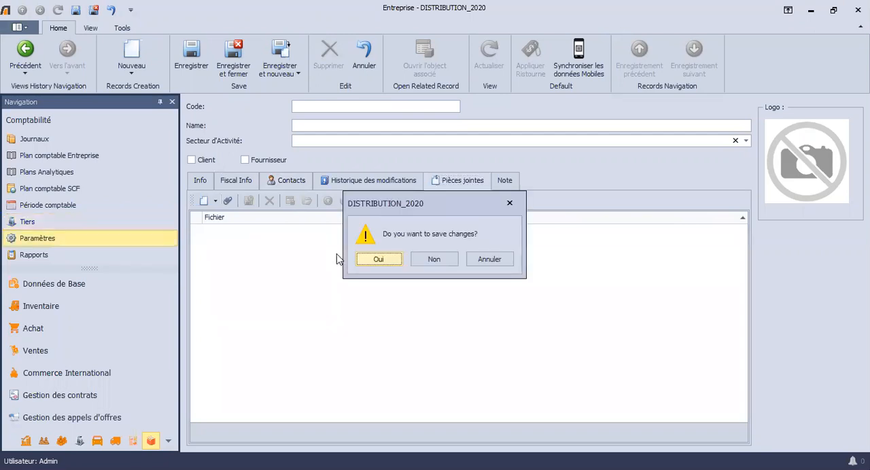
key("Return")
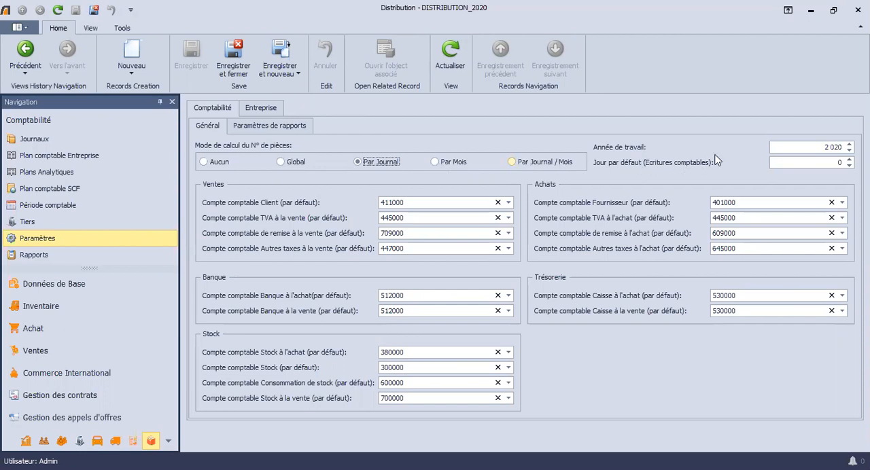
left_click(814, 147)
left_click(824, 147)
left_click_drag(842, 147, 798, 145)
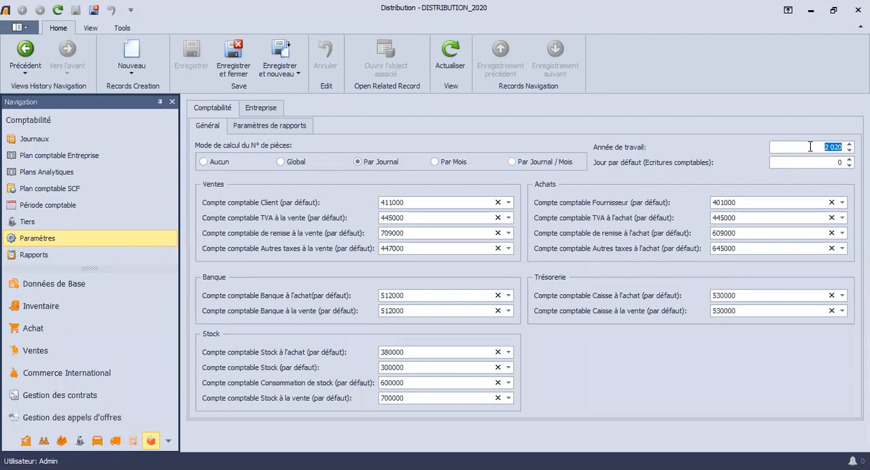
left_click(779, 162)
left_click(813, 161)
left_click_drag(841, 163, 836, 162)
left_click(819, 164)
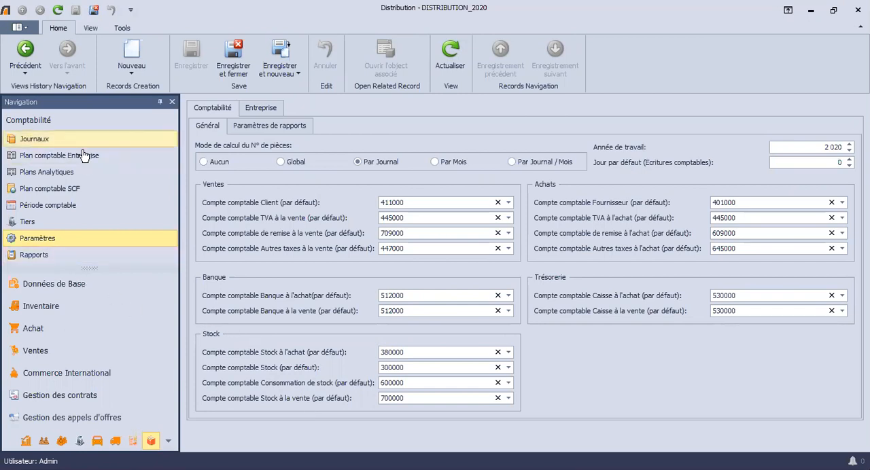
Step: Return to the accounting journals and display the Vente journal's June entries
left_click(14, 138)
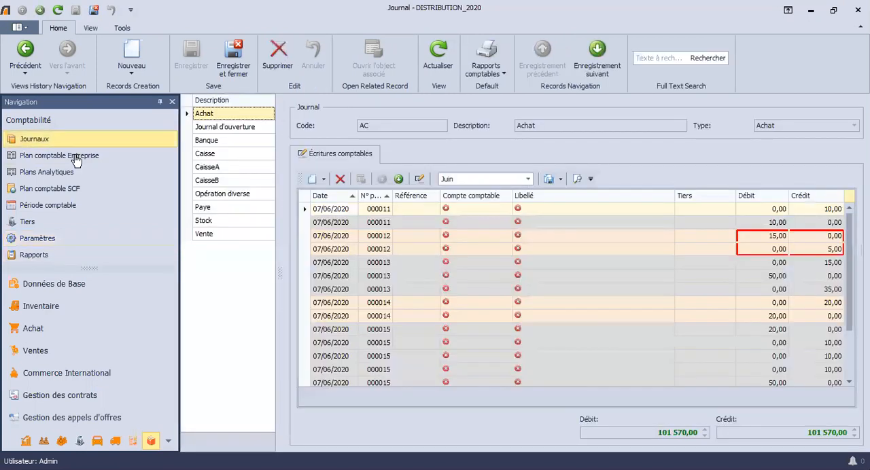
left_click(206, 235)
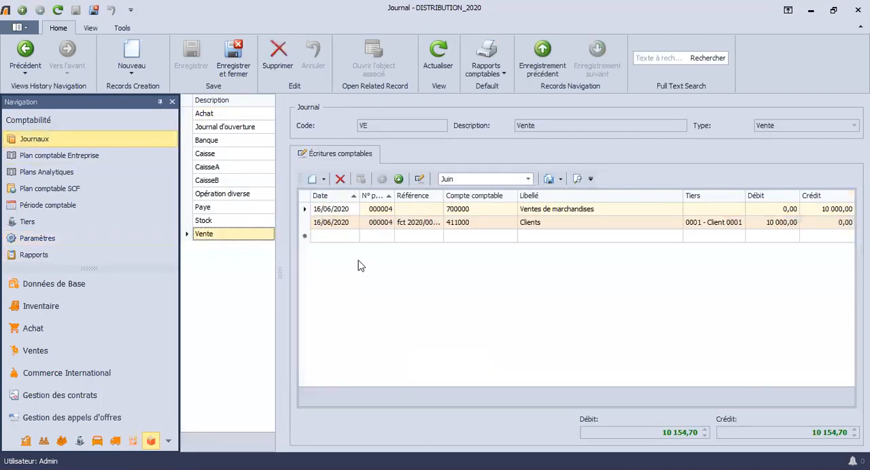
Step: Start a new entry line in the Vente journal and assign it the accounting account 411000
left_click(322, 237)
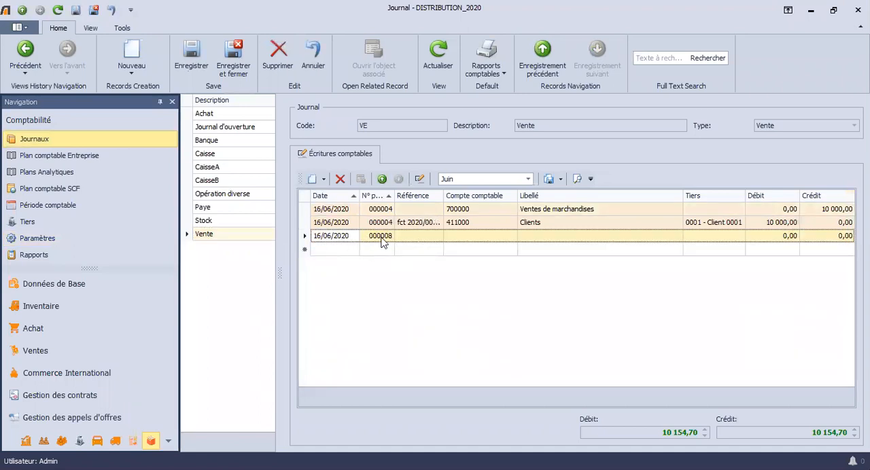
key("Tab")
key("Tab")
key("Tab")
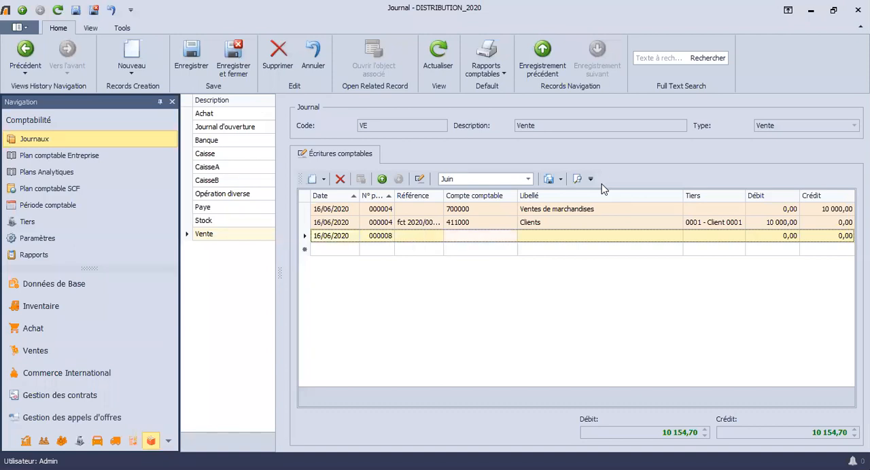
key("Tab")
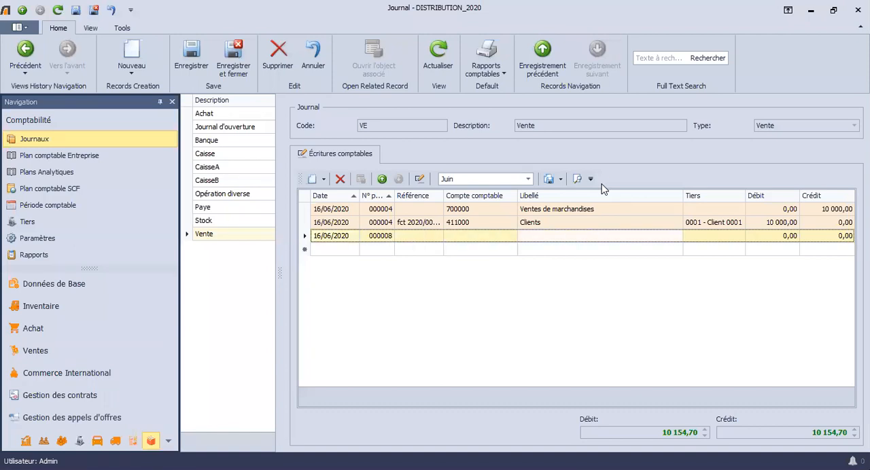
key("Left")
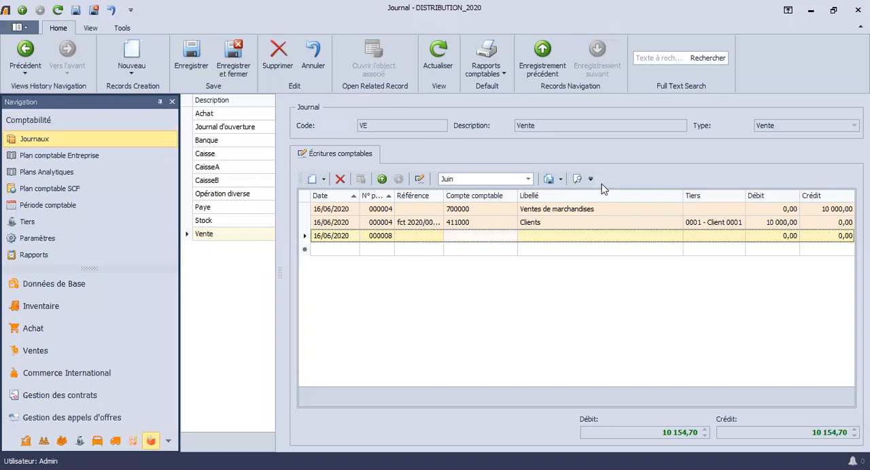
type("411000")
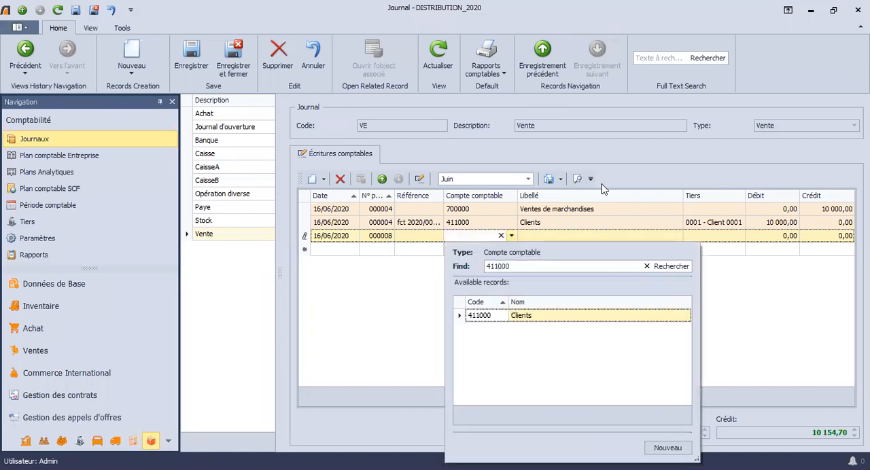
key("Return")
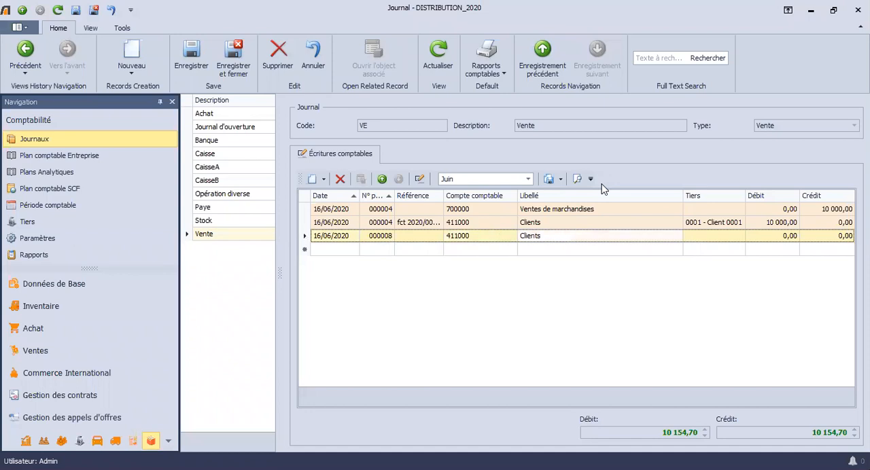
Step: Try the text kkkkk as the new line's Libellé, and discard the unsaved entry line
type("kkkkk")
key("F5")
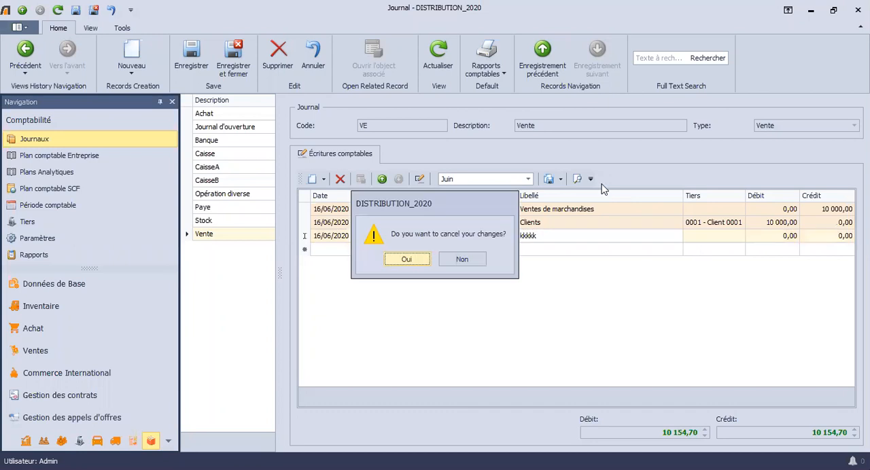
key("Tab")
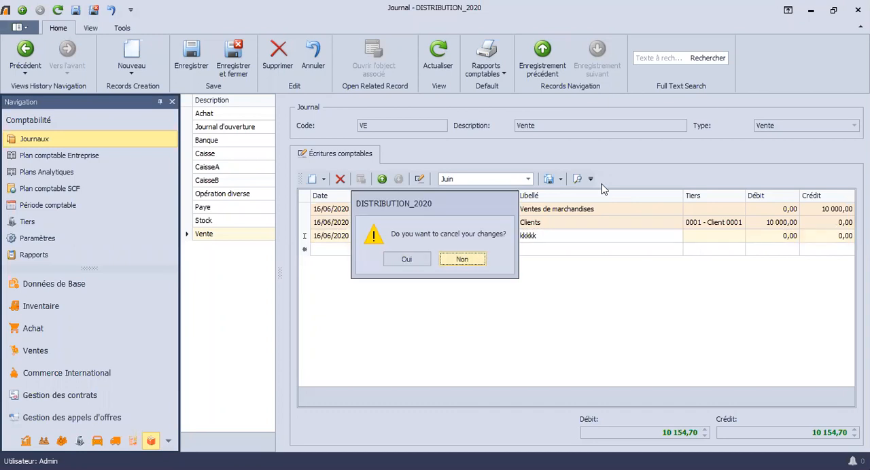
key("Return")
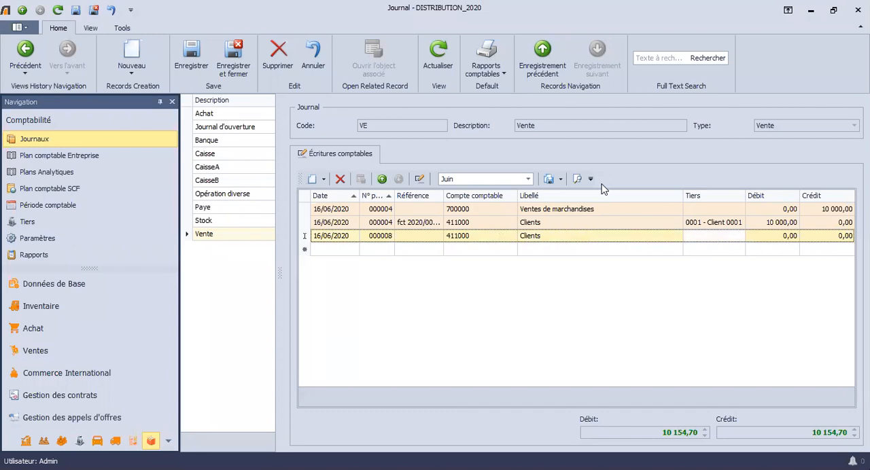
key("Tab")
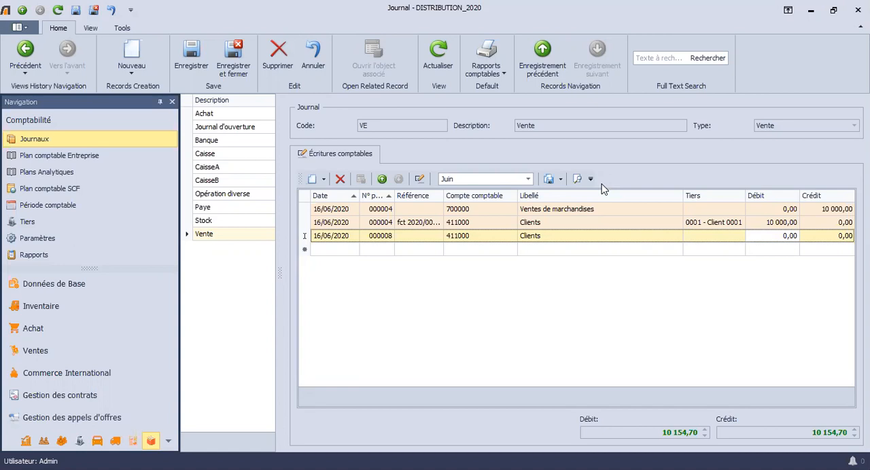
key("Escape")
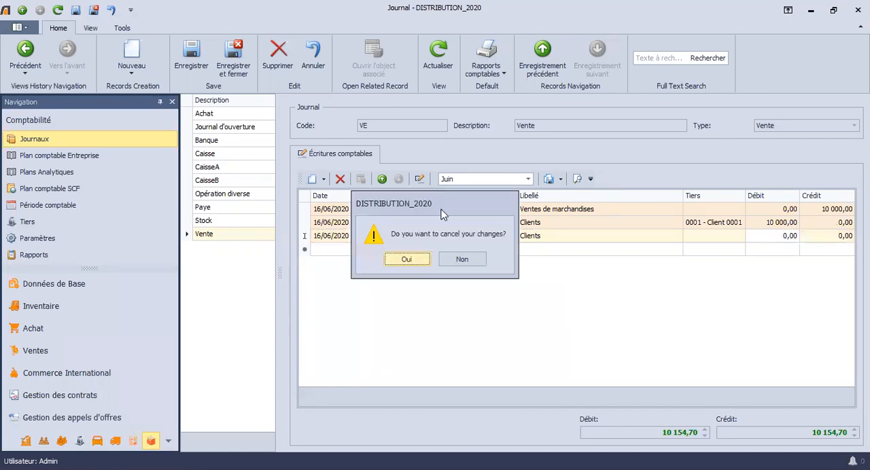
key("Return")
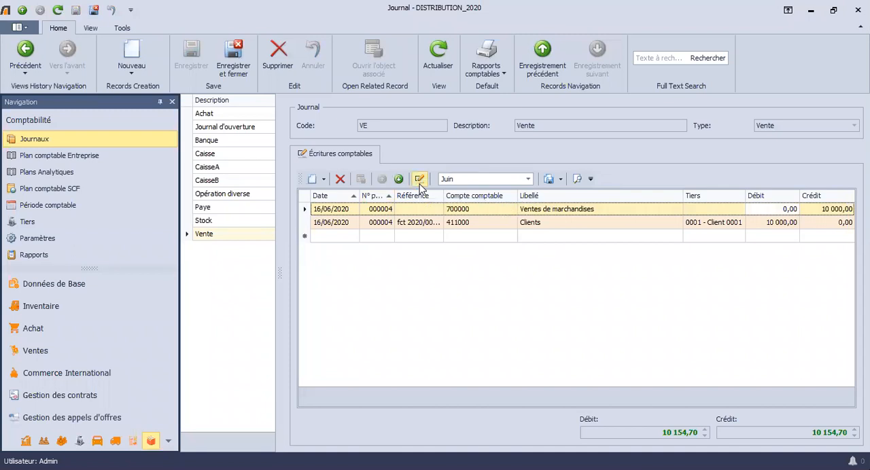
Step: Examine the journal type, journal and date options for generating accounting entries, and leave without generating any
left_click(420, 179)
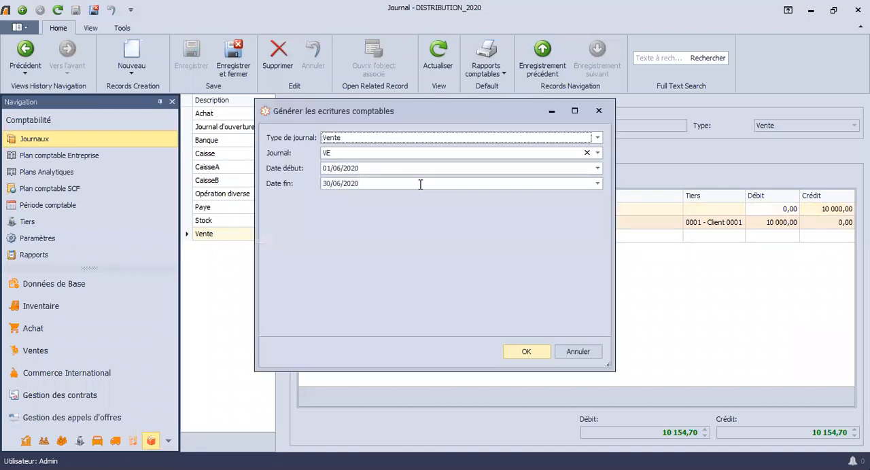
left_click(346, 141)
left_click(304, 157)
left_click(578, 358)
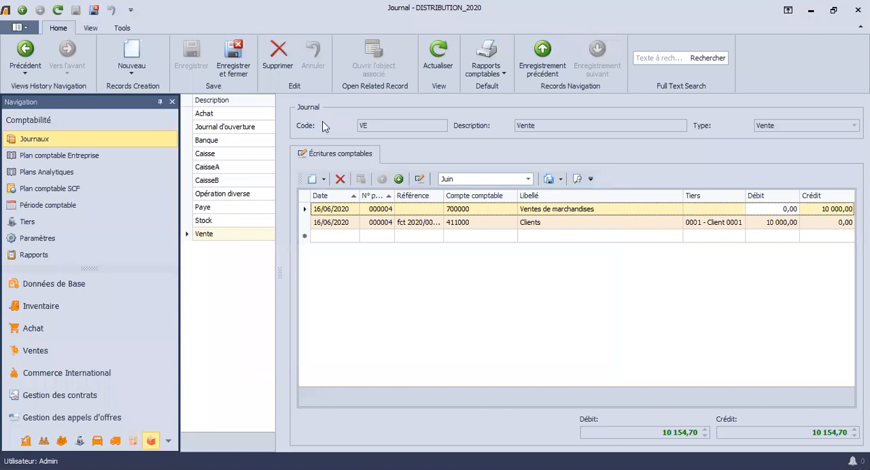
Step: Open the analytical entries of the 411000 Clients line dated 16/06/2020 in the Vente journal
left_click(333, 207)
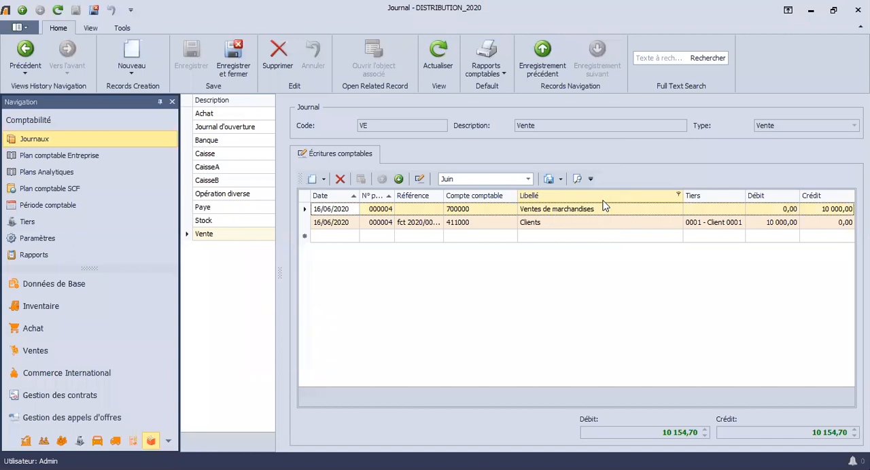
left_click(433, 225)
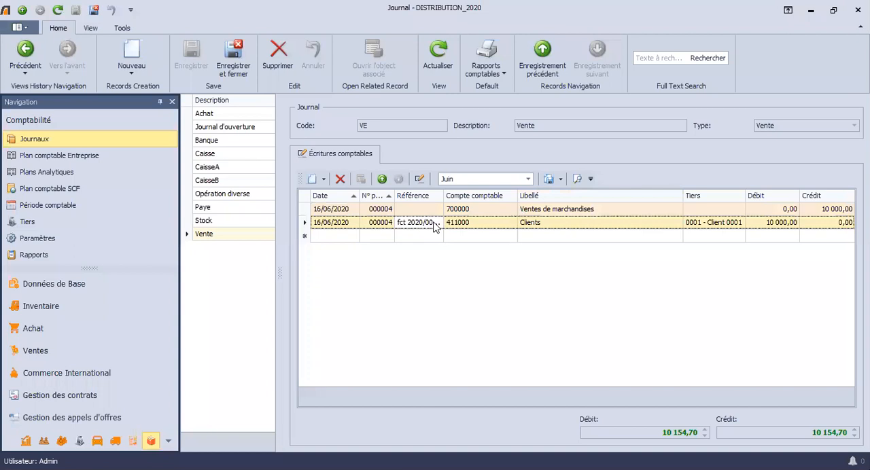
double_click(433, 223)
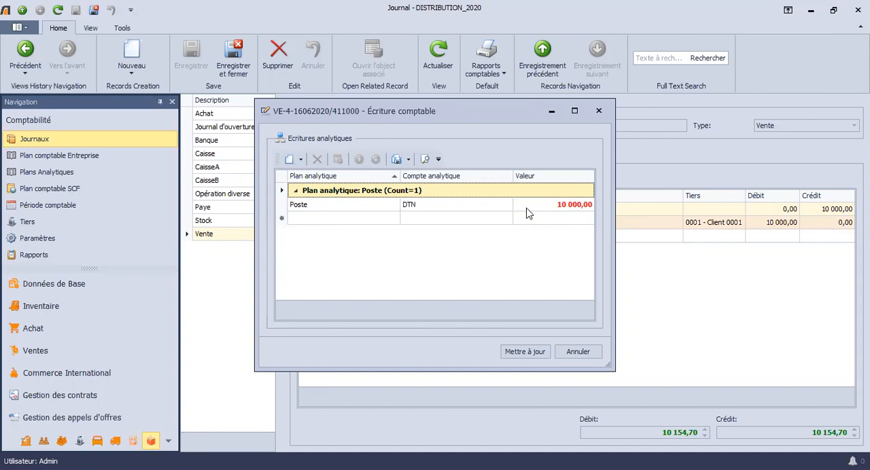
Step: Add an analytical entry line with the plan Structure and the analytical account Logiciel
left_click(365, 225)
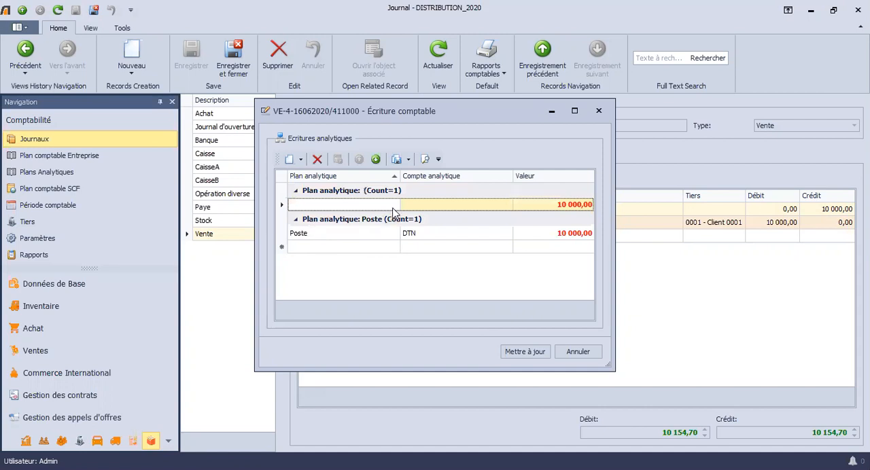
left_click(392, 209)
left_click(393, 206)
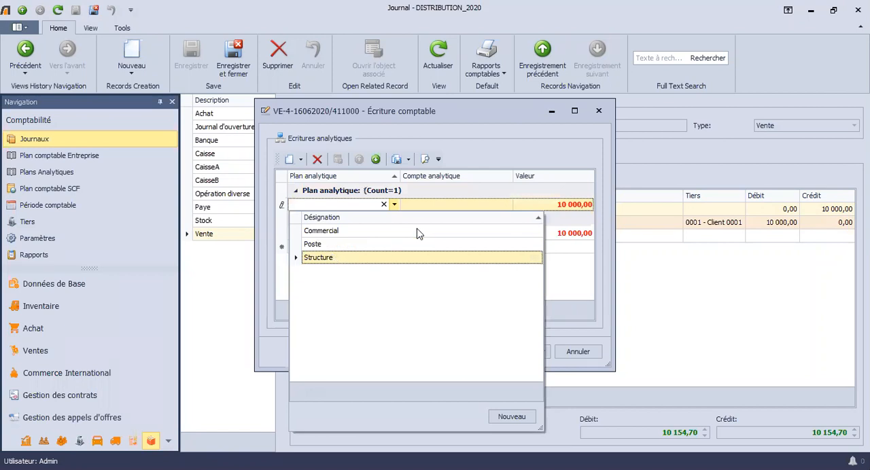
left_click(479, 205)
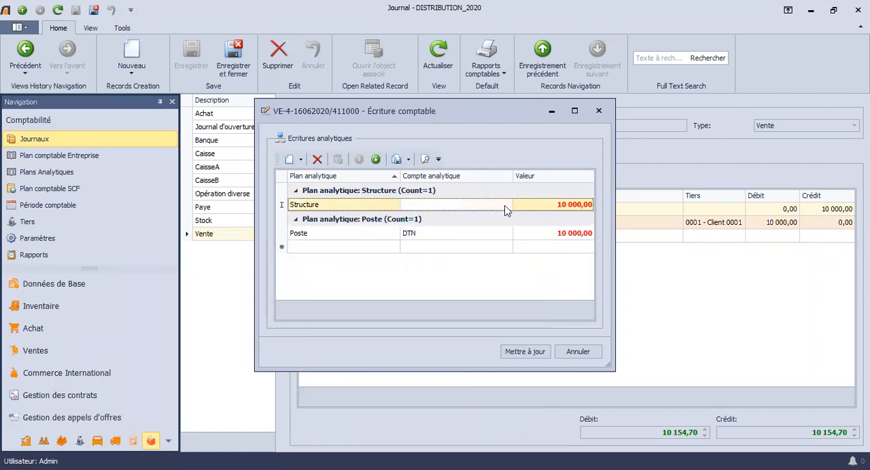
left_click(507, 206)
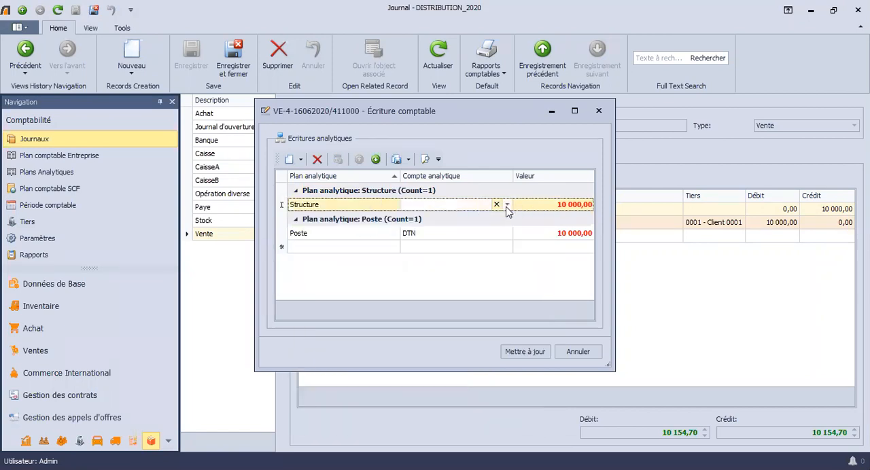
left_click(455, 228)
Step: Set the value to 7 000 on both the Structure Logiciel line and the Poste DTN line
key("Tab")
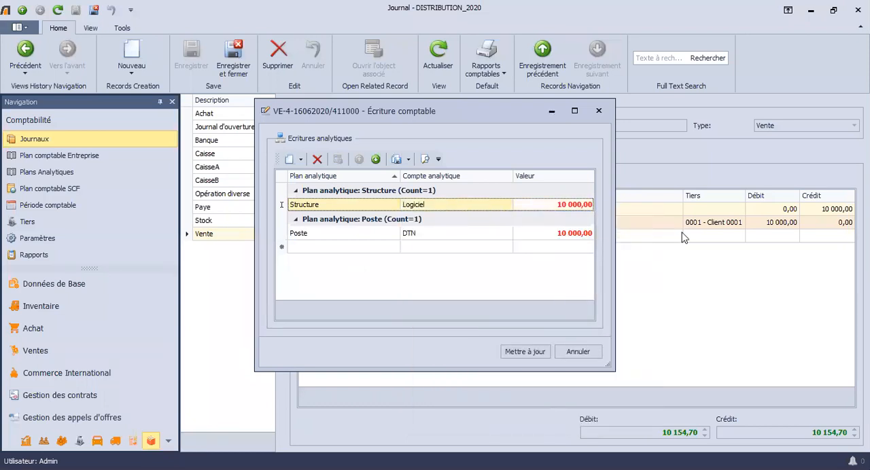
type("7 000")
key("Return")
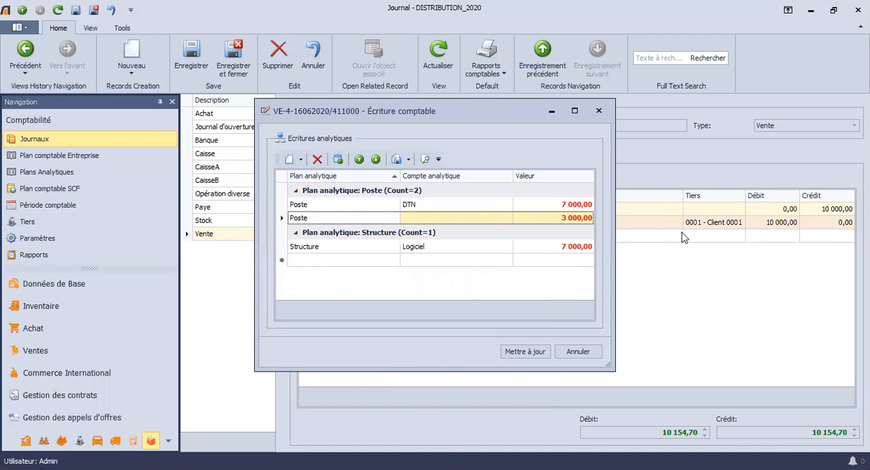
Step: Look at the analytical accounts available for the second Poste line, and discard that line
left_click(487, 217)
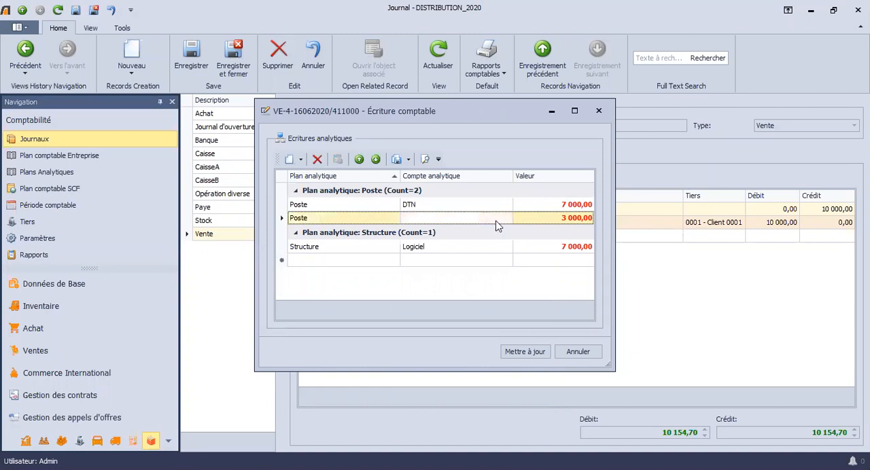
left_click(506, 219)
left_click(394, 223)
key("Escape")
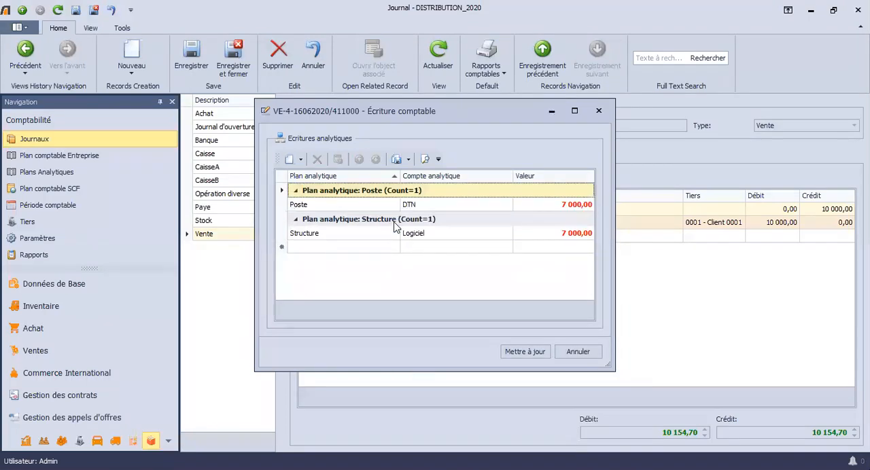
Step: Add an analytical entry line of 3 000 with the plan Structure and the analytical account Matériel
left_click(386, 250)
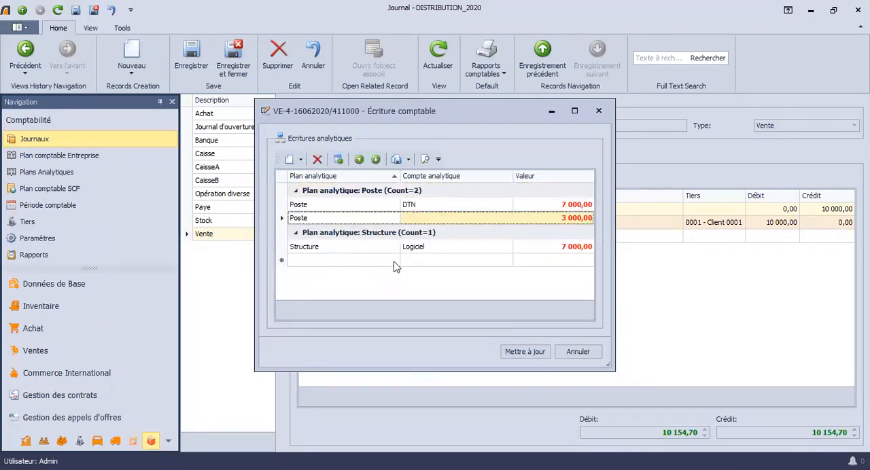
left_click(377, 223)
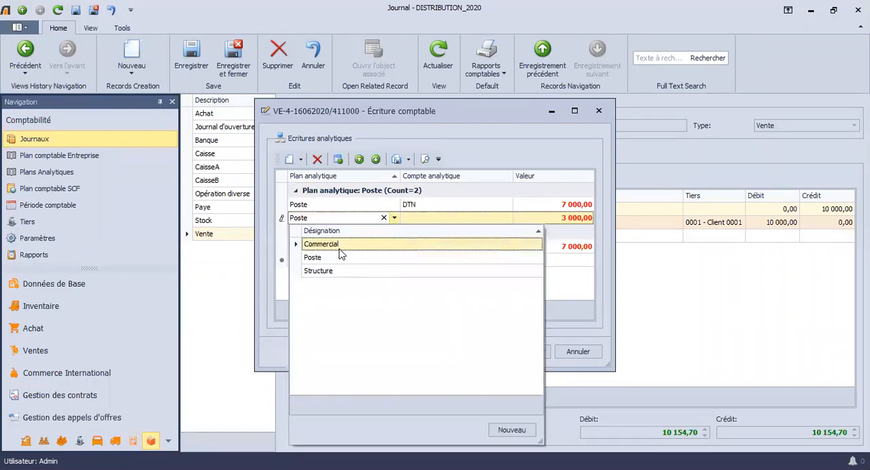
left_click(358, 274)
left_click(506, 219)
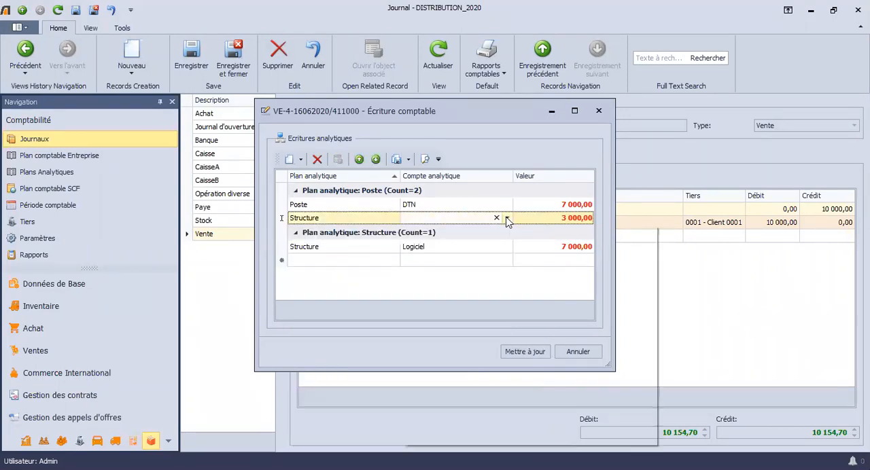
left_click(506, 218)
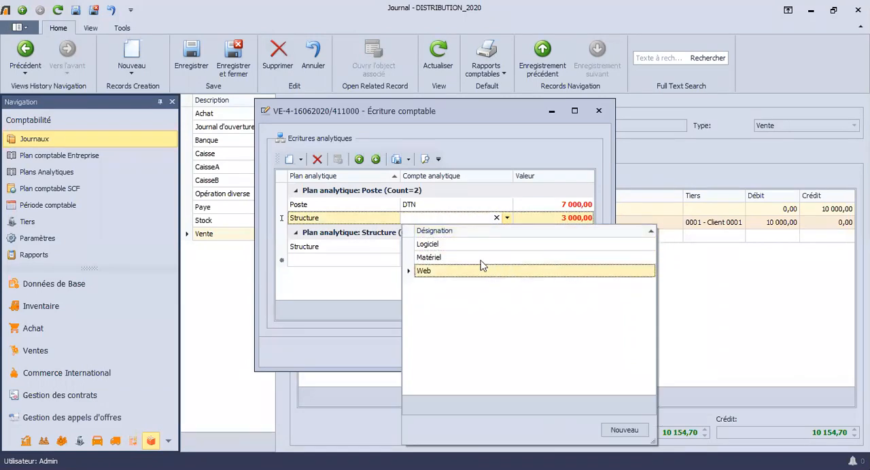
key("Return")
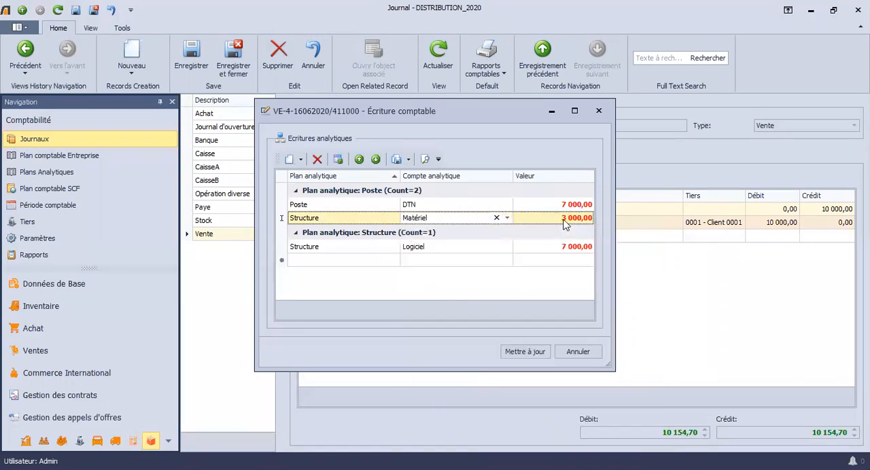
left_click(563, 222)
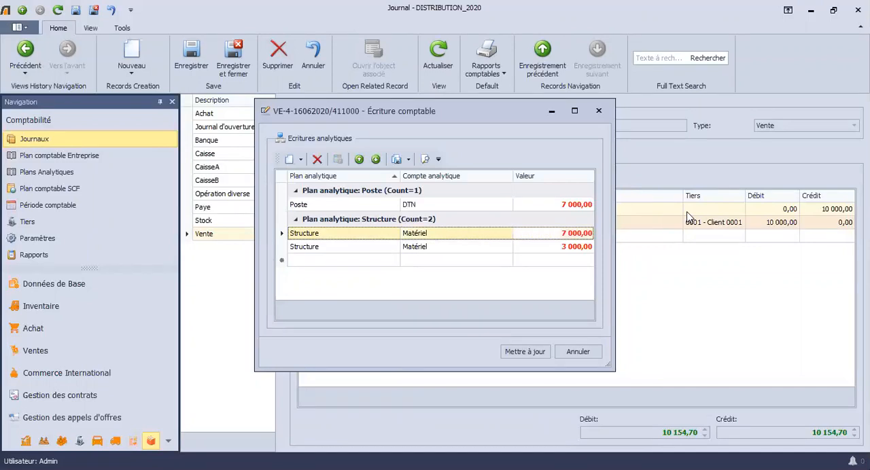
Step: Set the Poste DTN line's value to 10 000 and update the accounting entry with its analytical lines
key("Down")
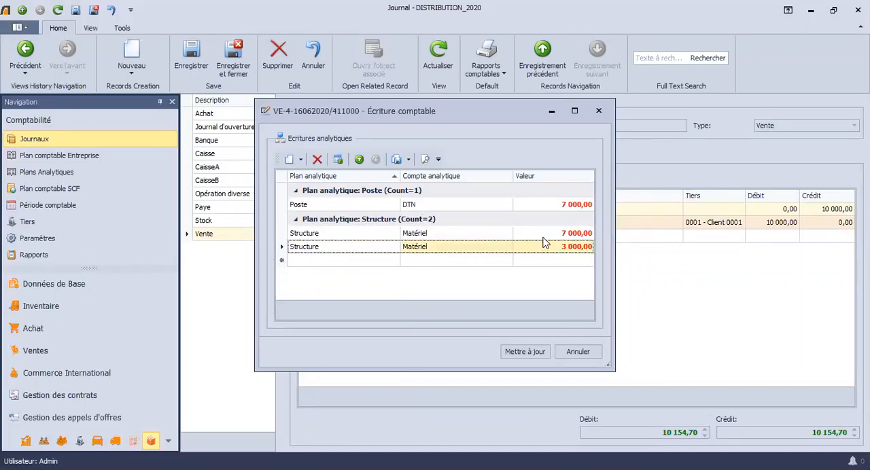
left_click(580, 207)
type("10000")
key("Down")
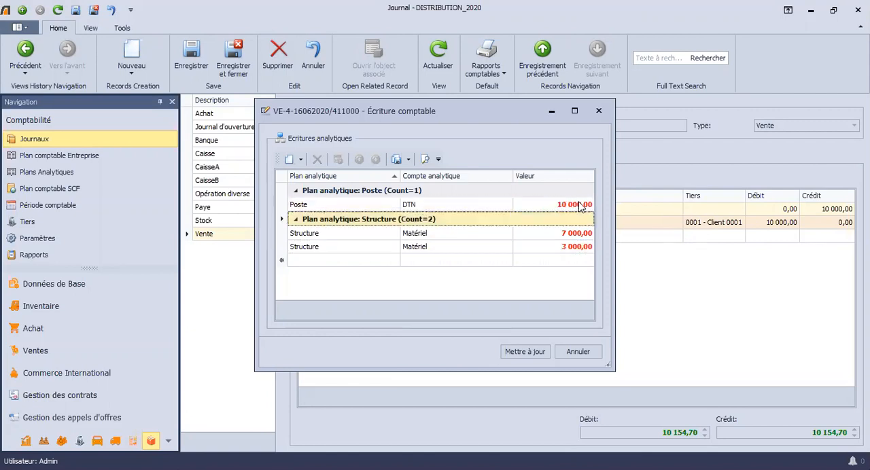
left_click(534, 351)
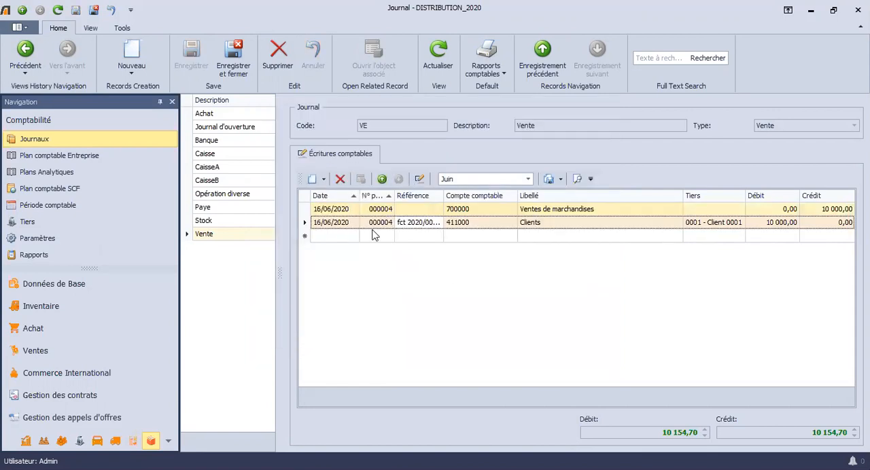
Step: Reopen the 411000 Clients entry to check its analytical split, and close it without changes
double_click(372, 229)
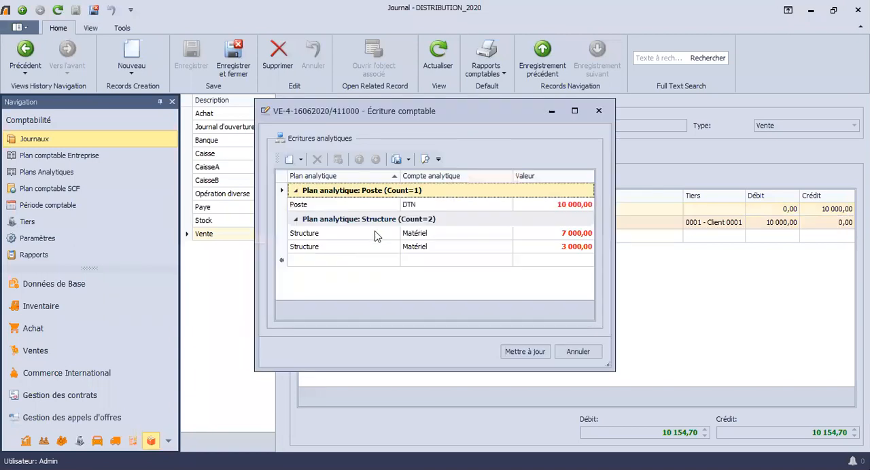
left_click(589, 351)
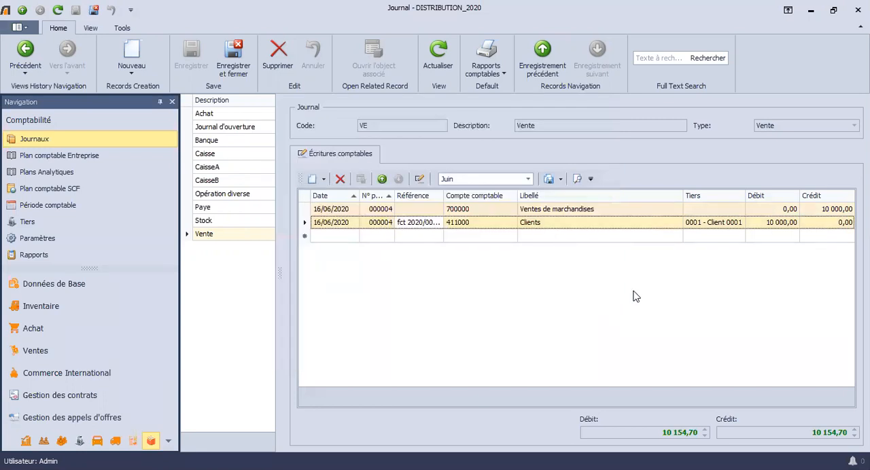
left_click(536, 129)
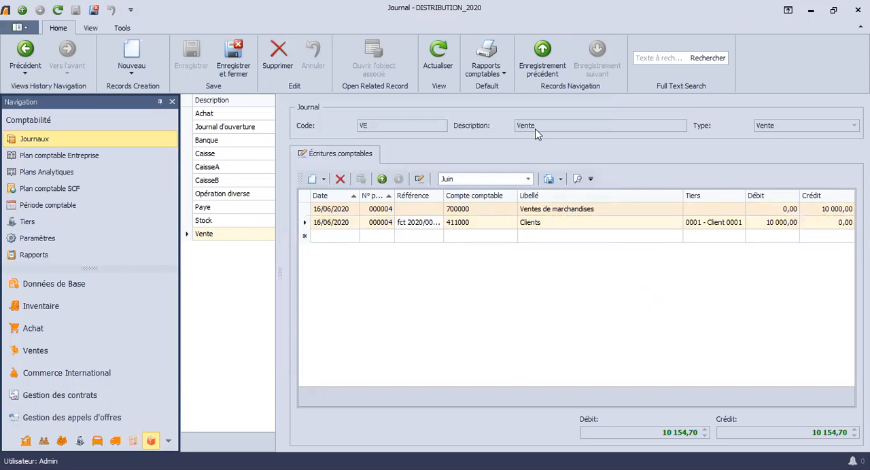